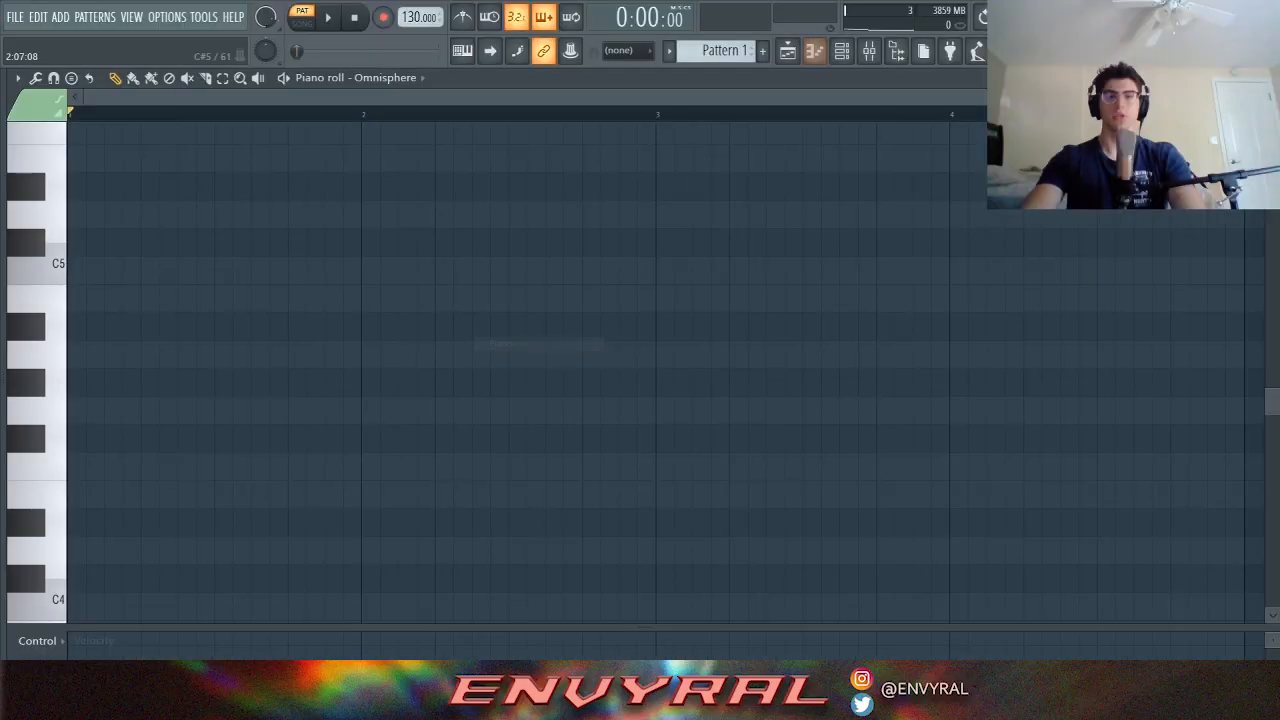
Step: Set the main snap to Line for the empty piano roll pattern
scroll(1038, 97, down, 1)
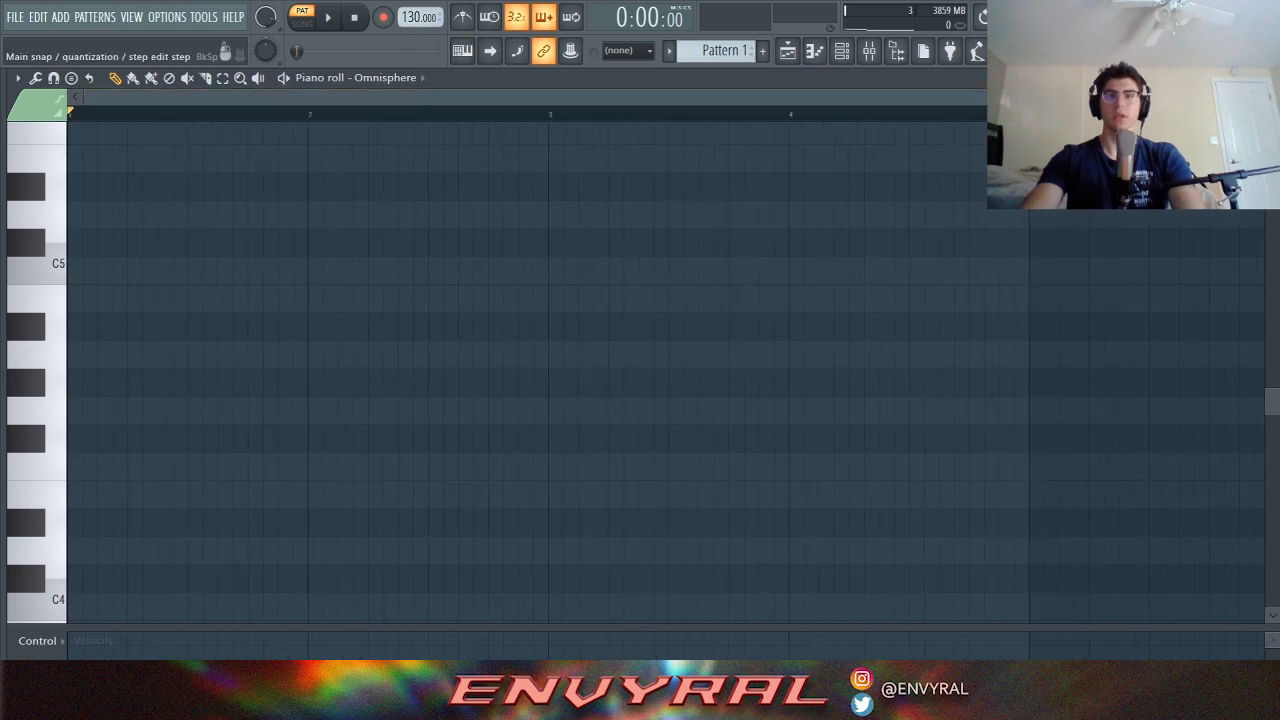
click(628, 51)
click(616, 68)
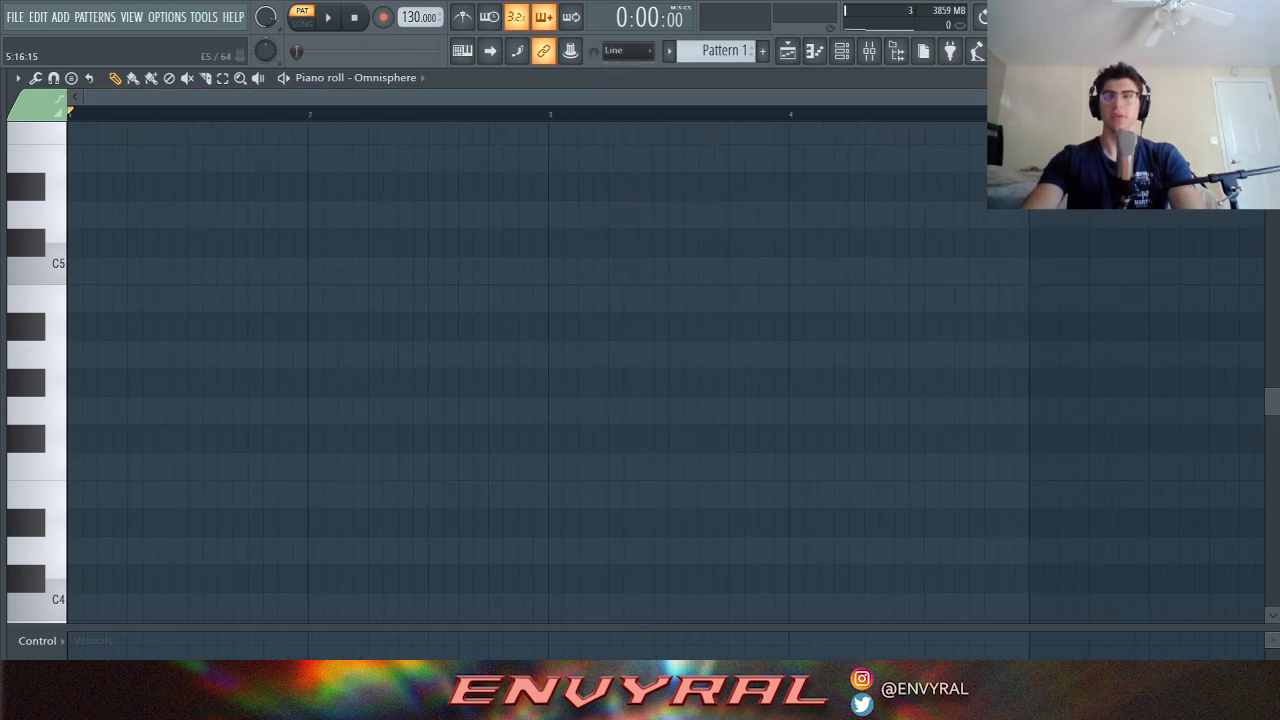
Step: Place a half-bar C major chord of C4, E4 and G4 at the start of bar 1 and play it back
drag(1272, 97, 1268, 130)
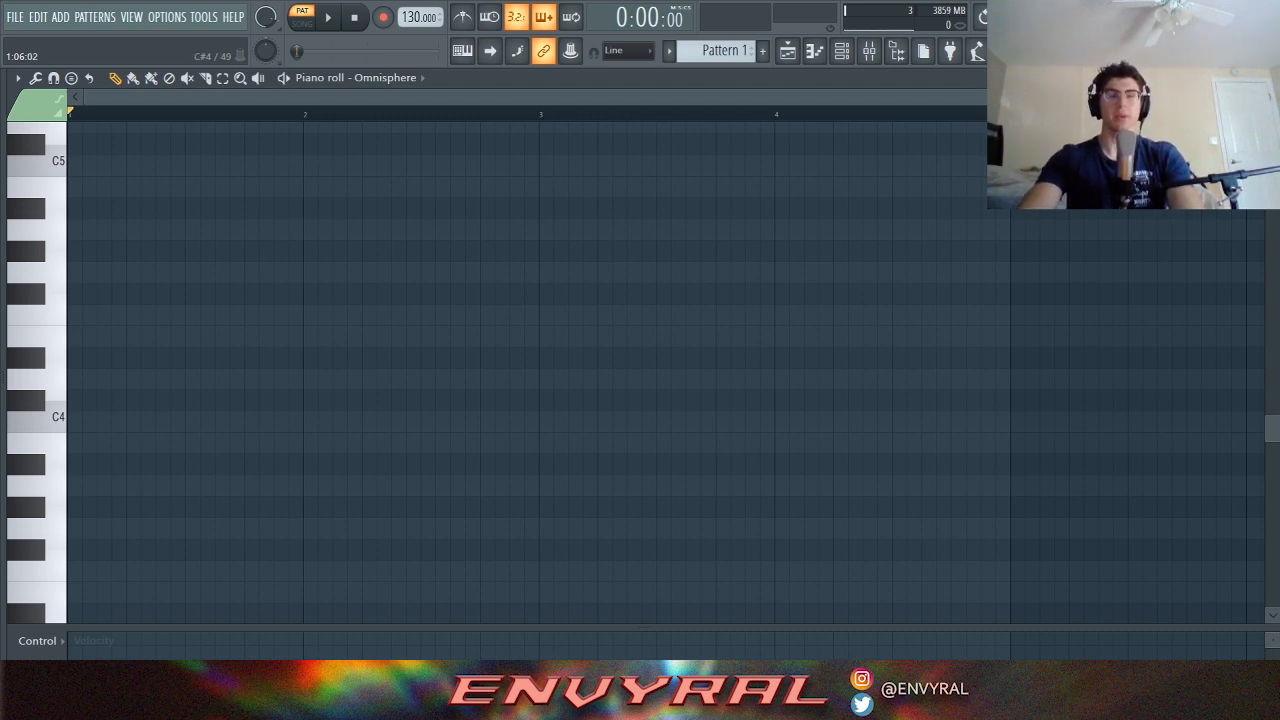
scroll(200, 350, up, 2)
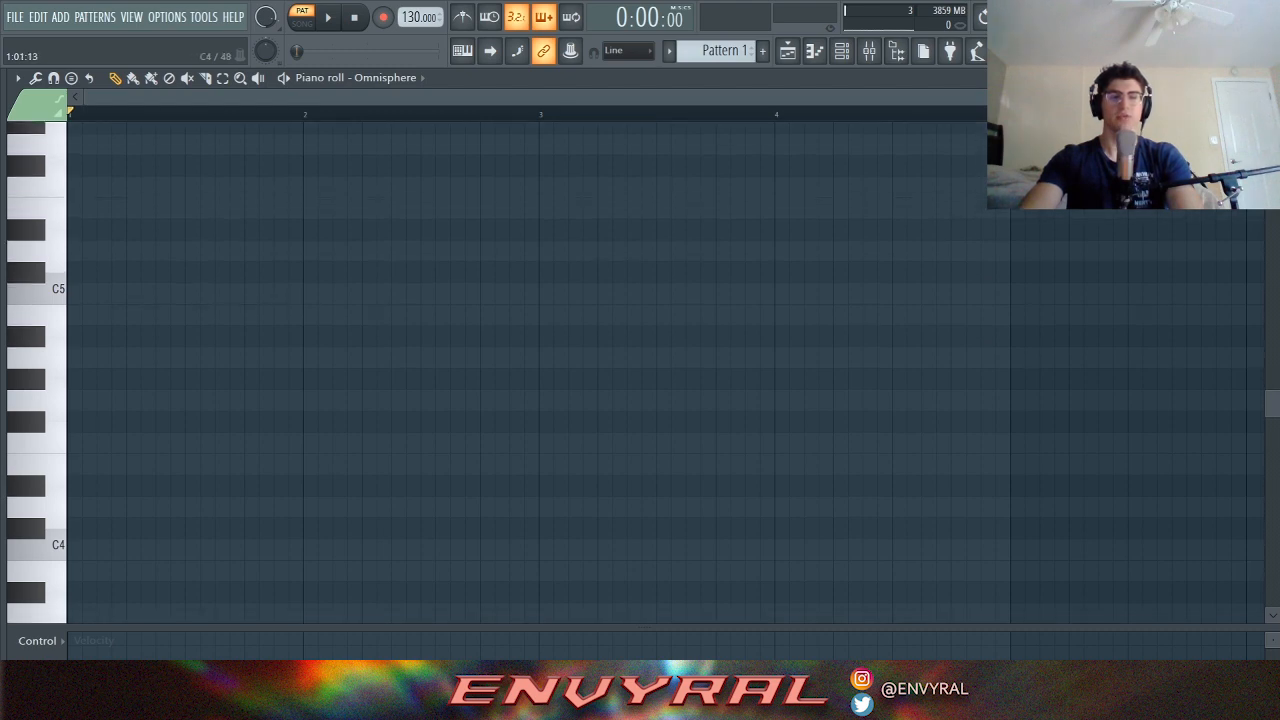
scroll(640, 370, down, 3)
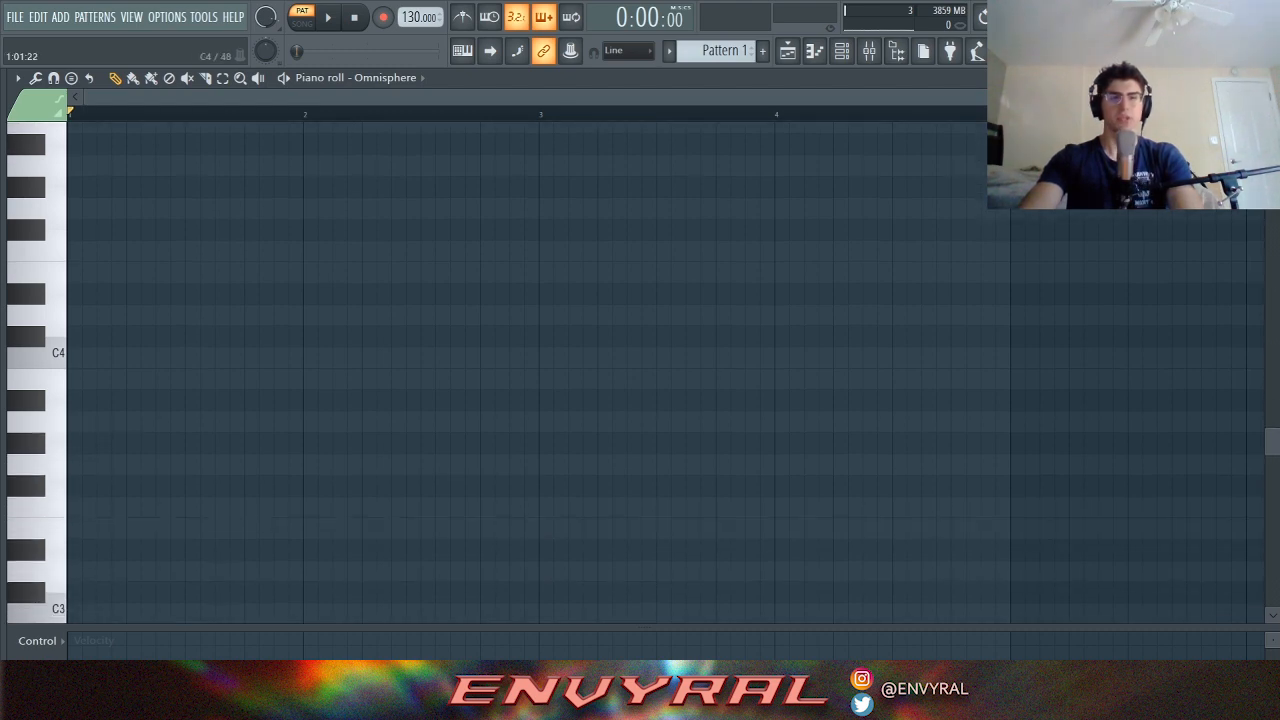
click(90, 358)
drag(92, 358, 78, 358)
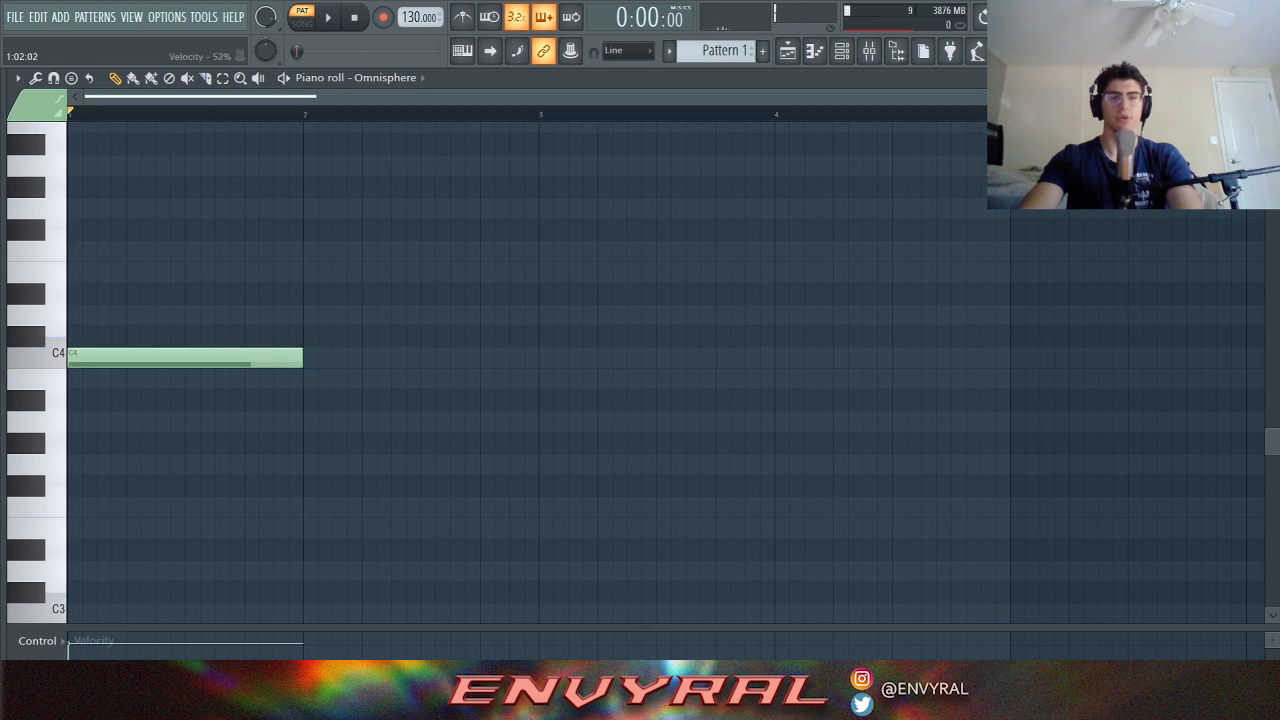
drag(302, 358, 185, 358)
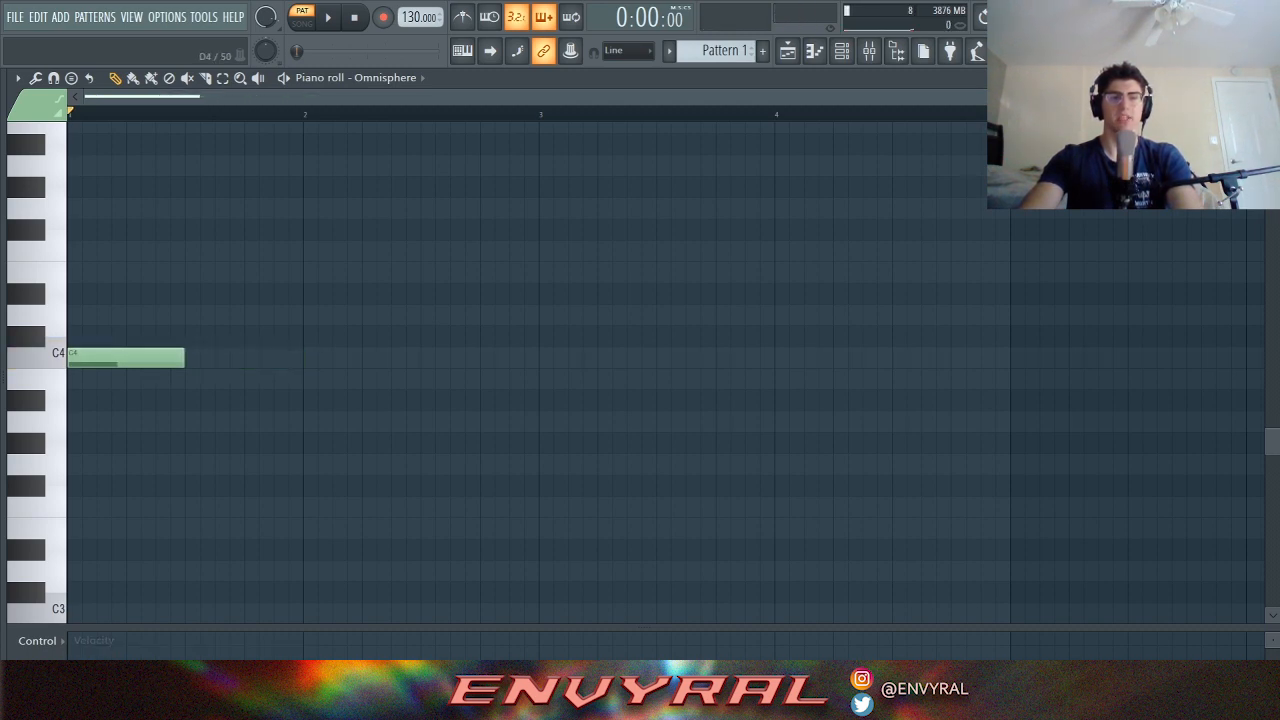
drag(85, 272, 71, 272)
scroll(640, 370, up, 3)
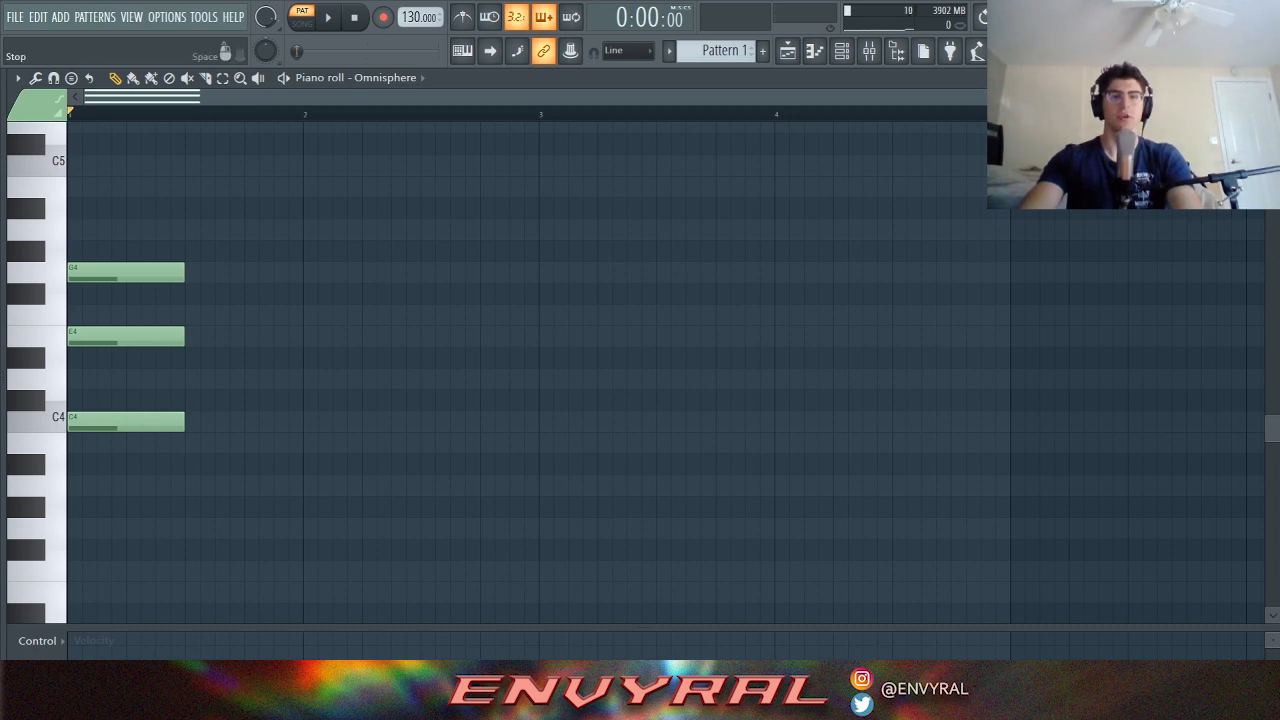
key(space)
key(space)
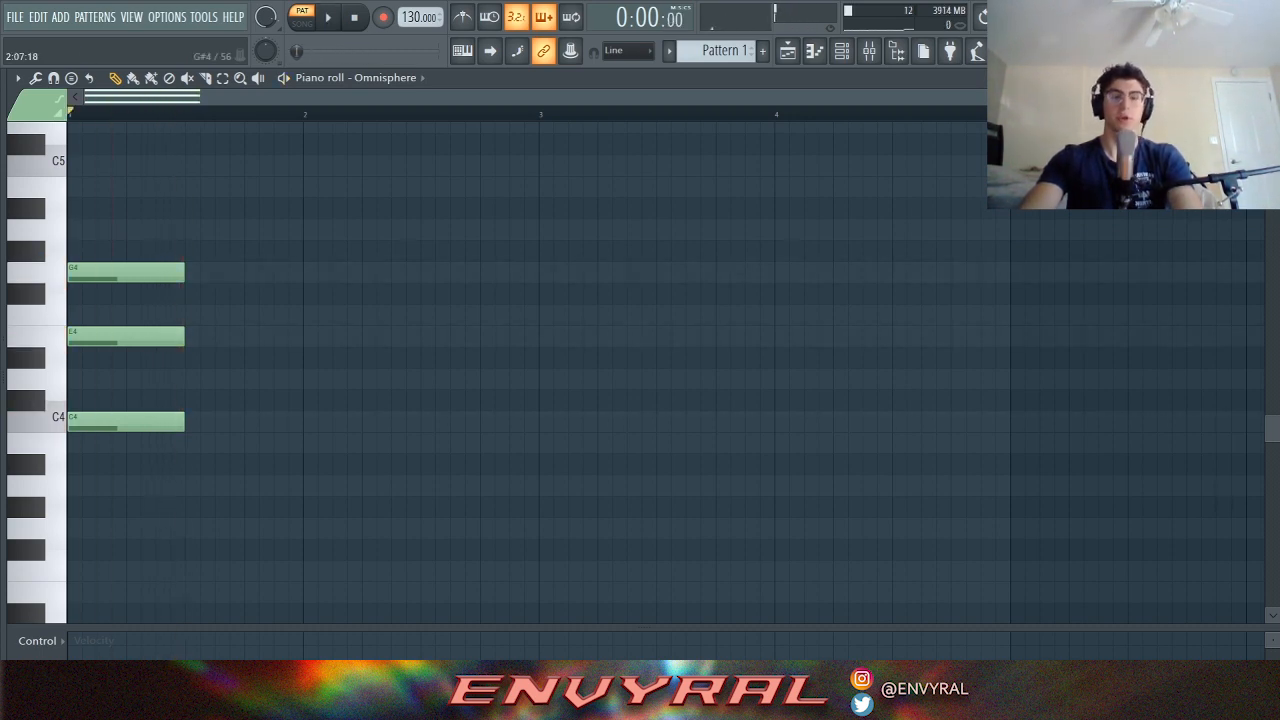
Step: Add a half-bar F major chord of F4, A4 and C5 at the start of bar 2 and play both chords
scroll(640, 378, up, 3)
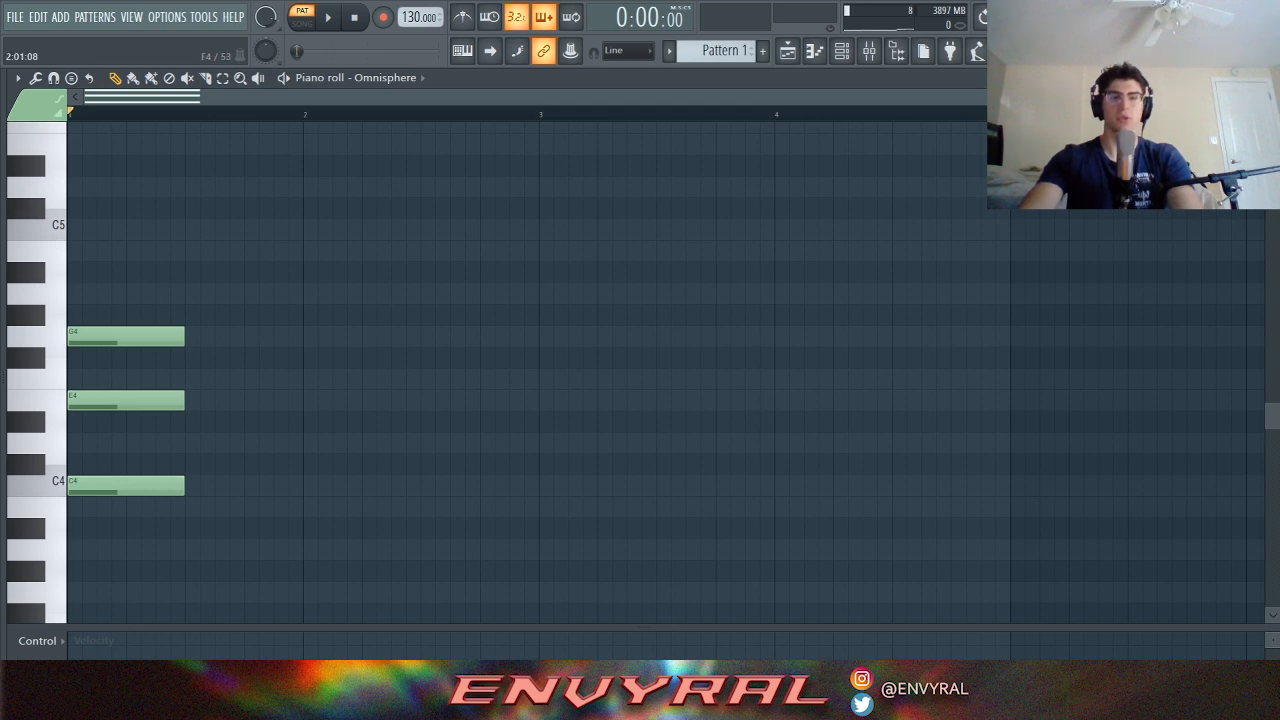
click(305, 379)
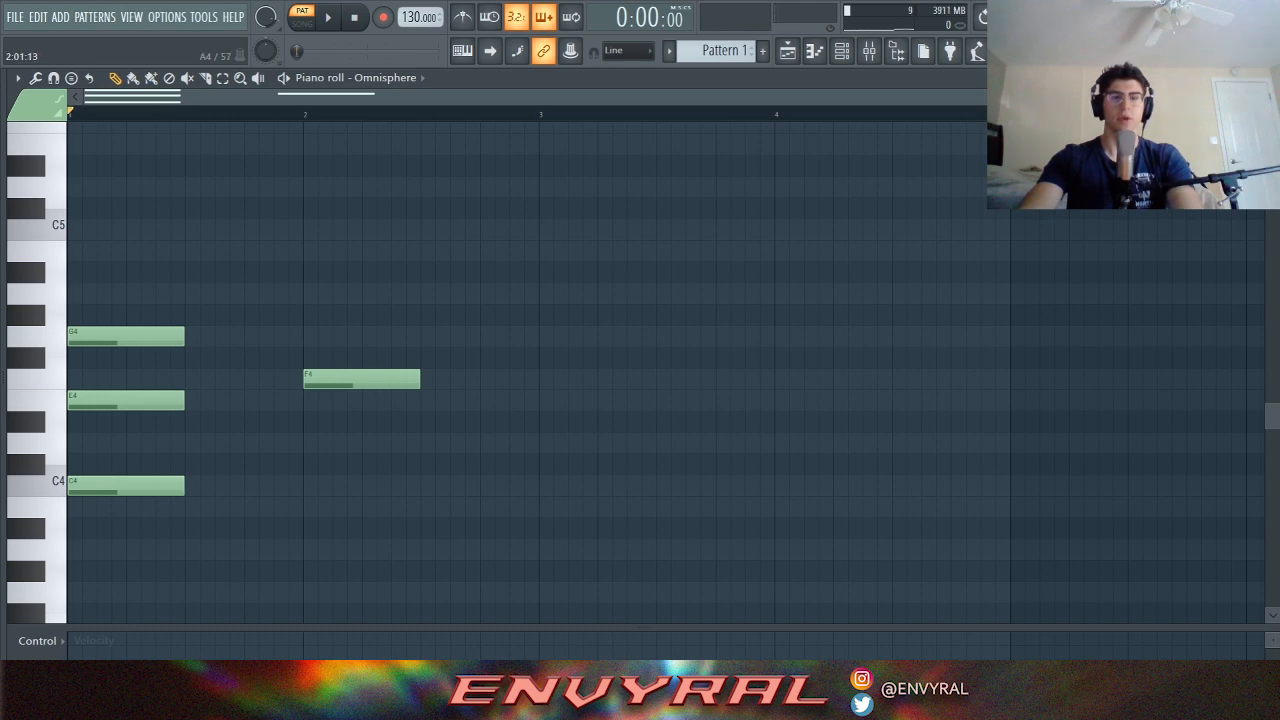
click(320, 293)
drag(321, 293, 308, 293)
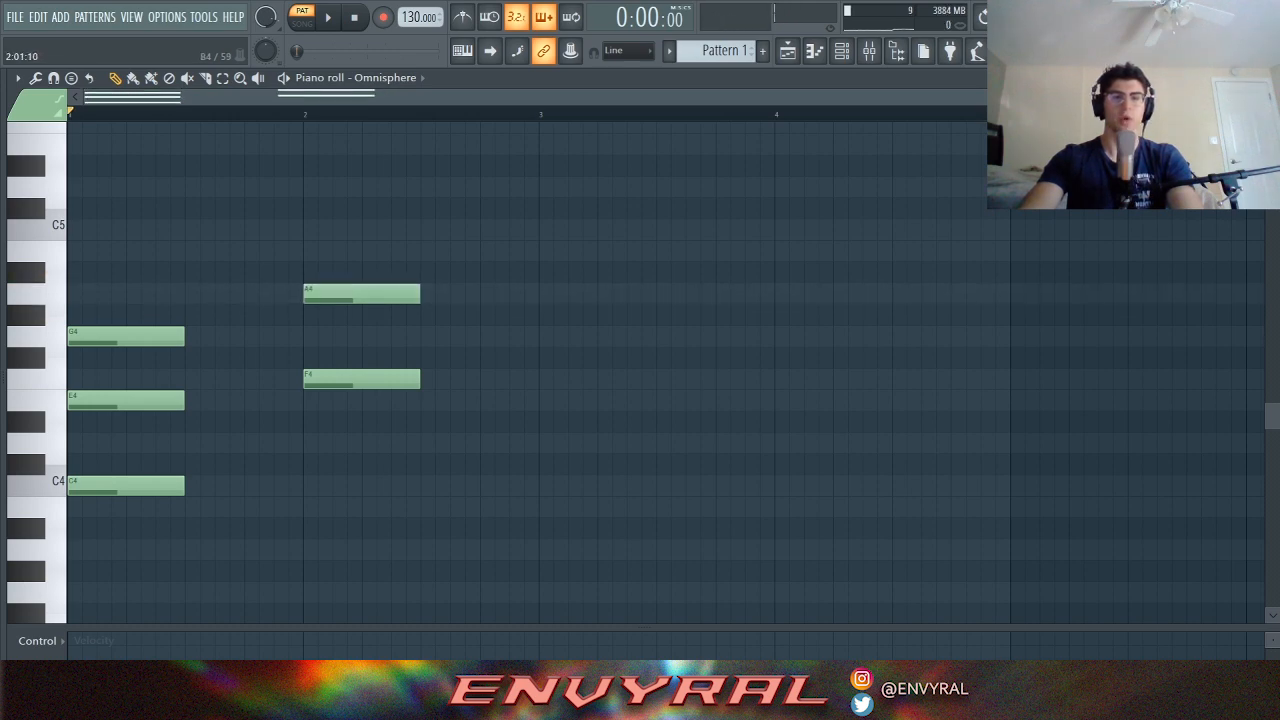
click(310, 229)
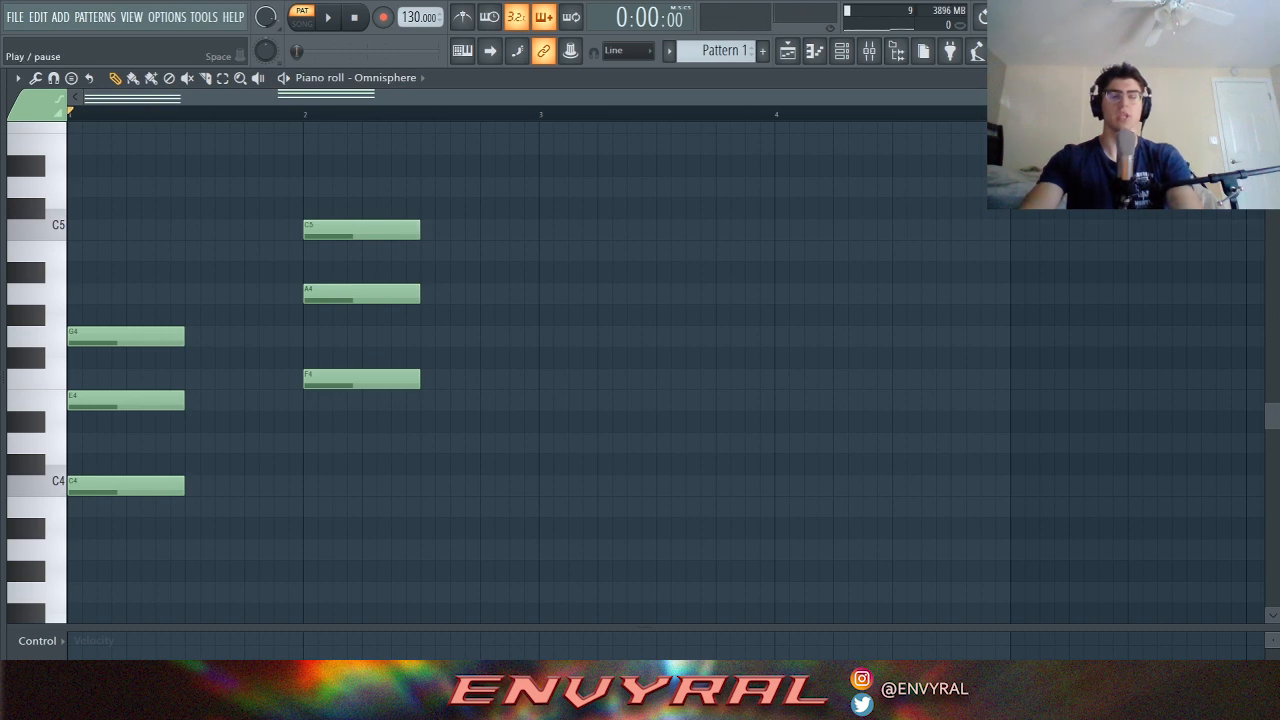
key(space)
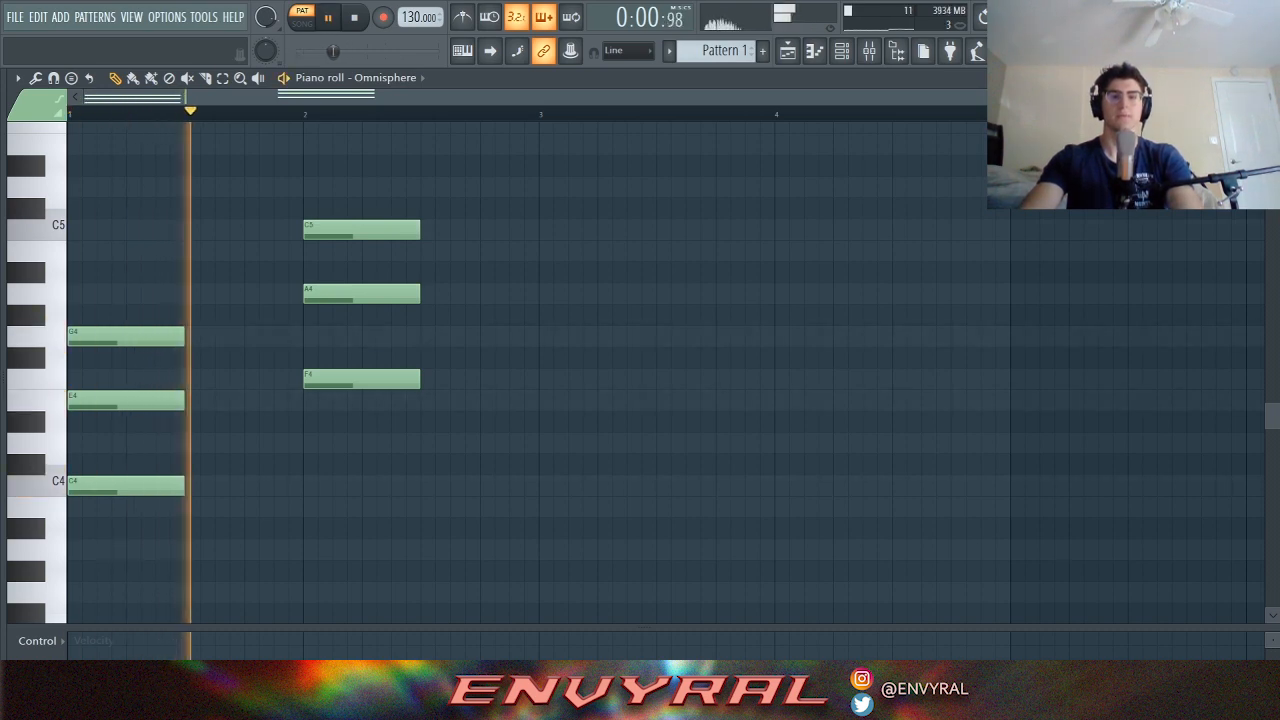
key(space)
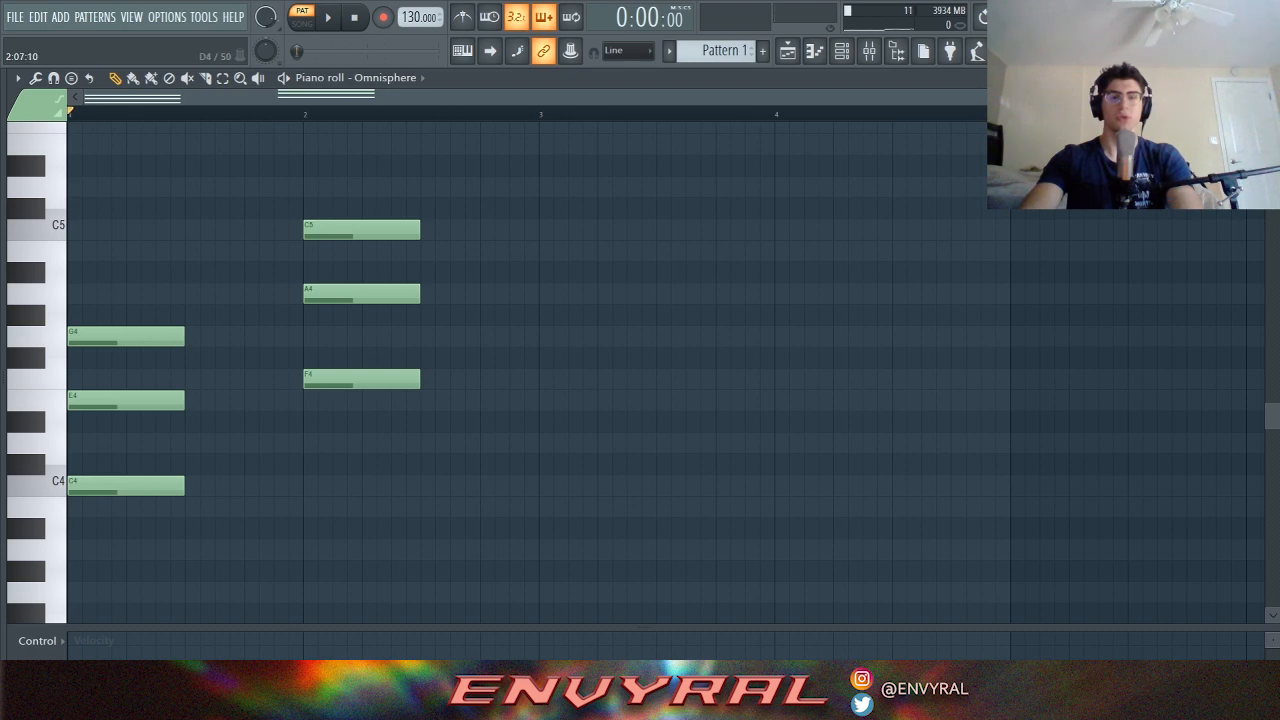
Step: Add a half-bar D minor chord of D4, F4 and A4 at the start of bar 3
click(551, 443)
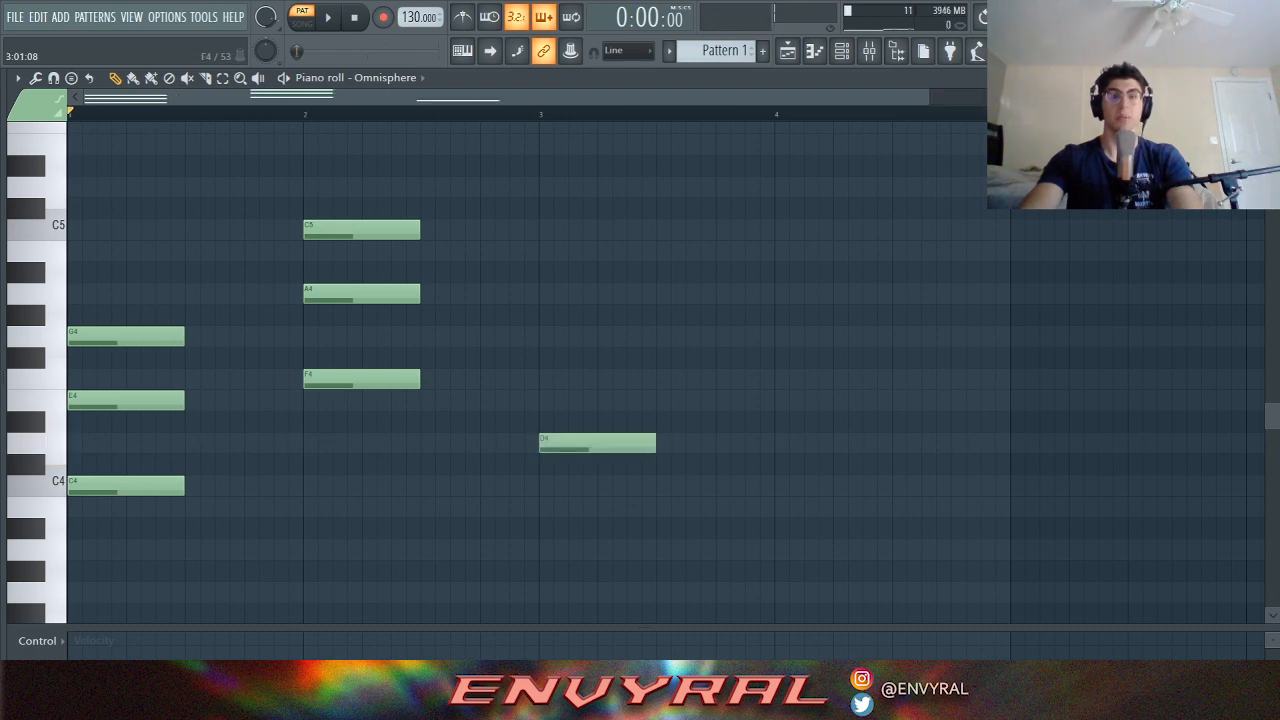
click(551, 379)
click(551, 293)
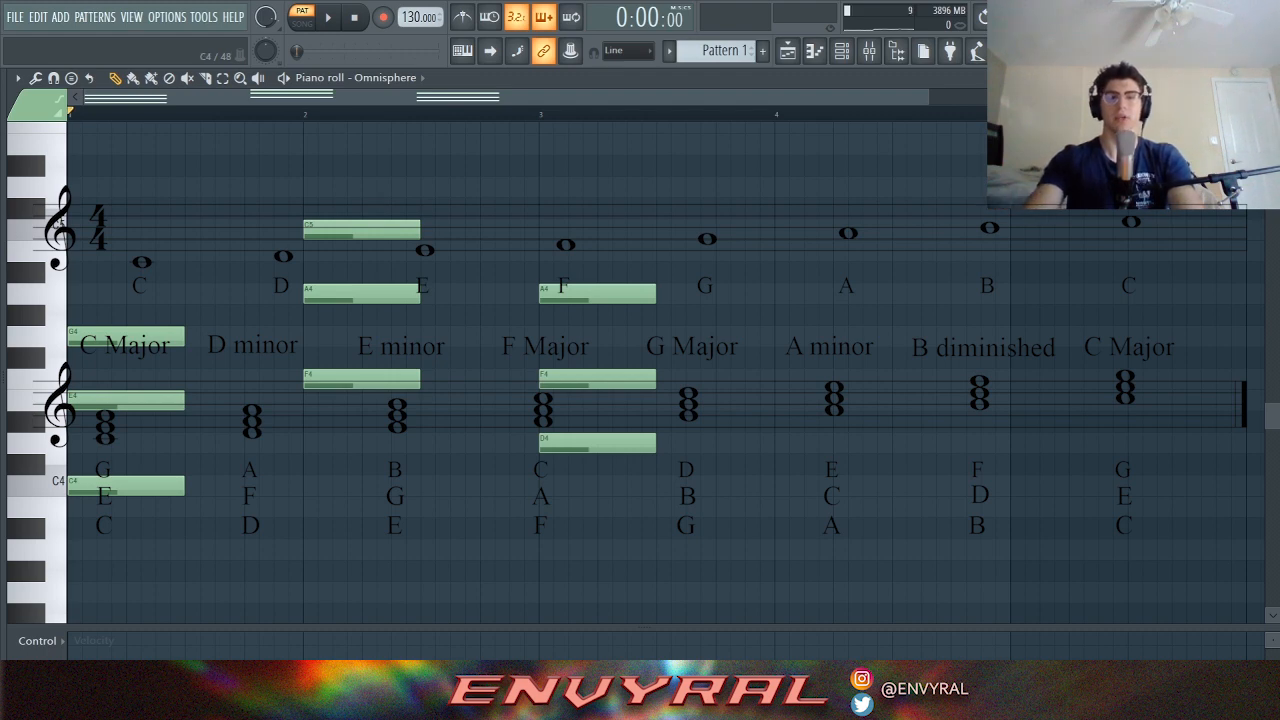
Step: Audition the scale notes C4, D4, E4 and F4 on the piano keyboard
click(35, 485)
click(35, 443)
click(35, 400)
click(35, 379)
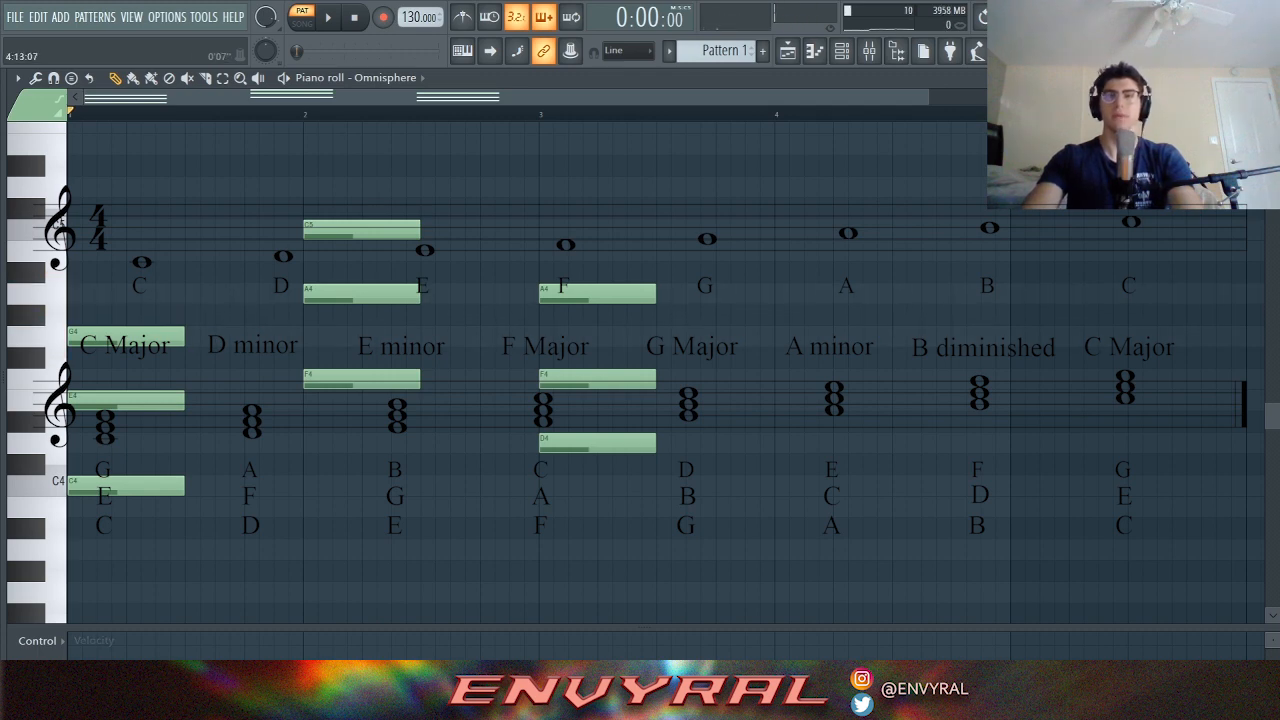
Step: Add a half-bar G major chord of G4, B4 and D5 at the start of bar 4
drag(929, 97, 962, 97)
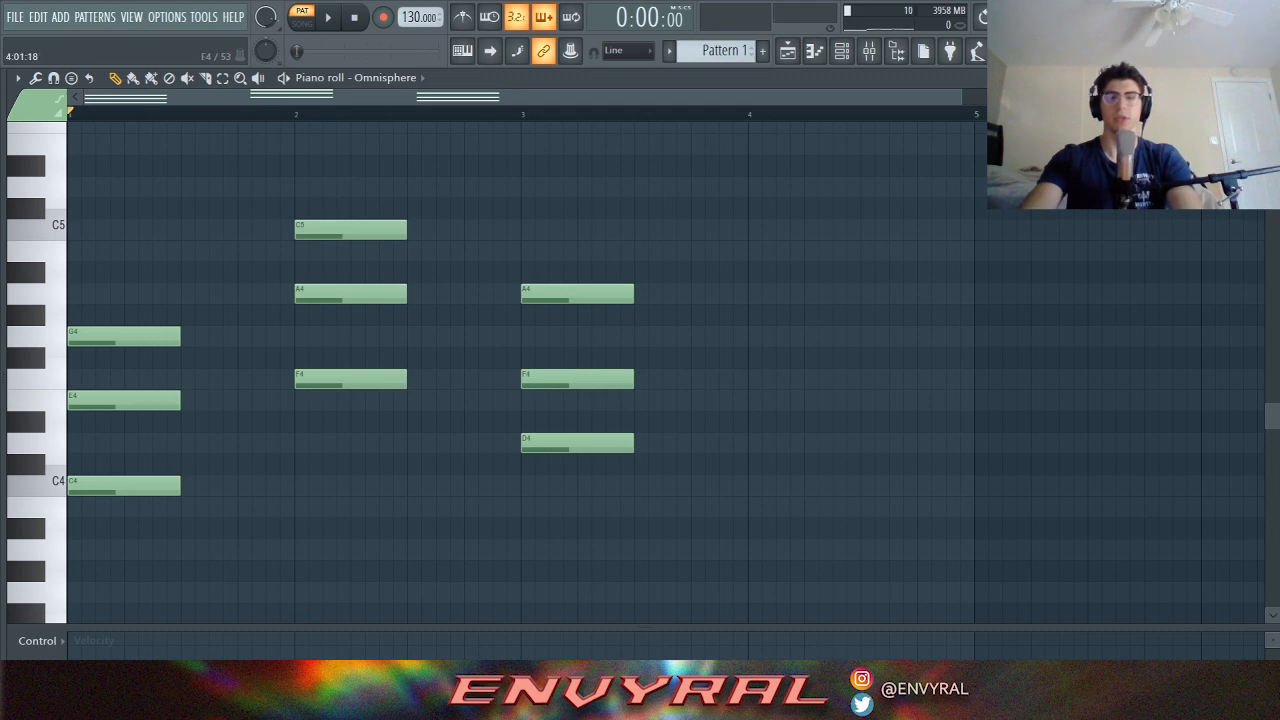
click(752, 337)
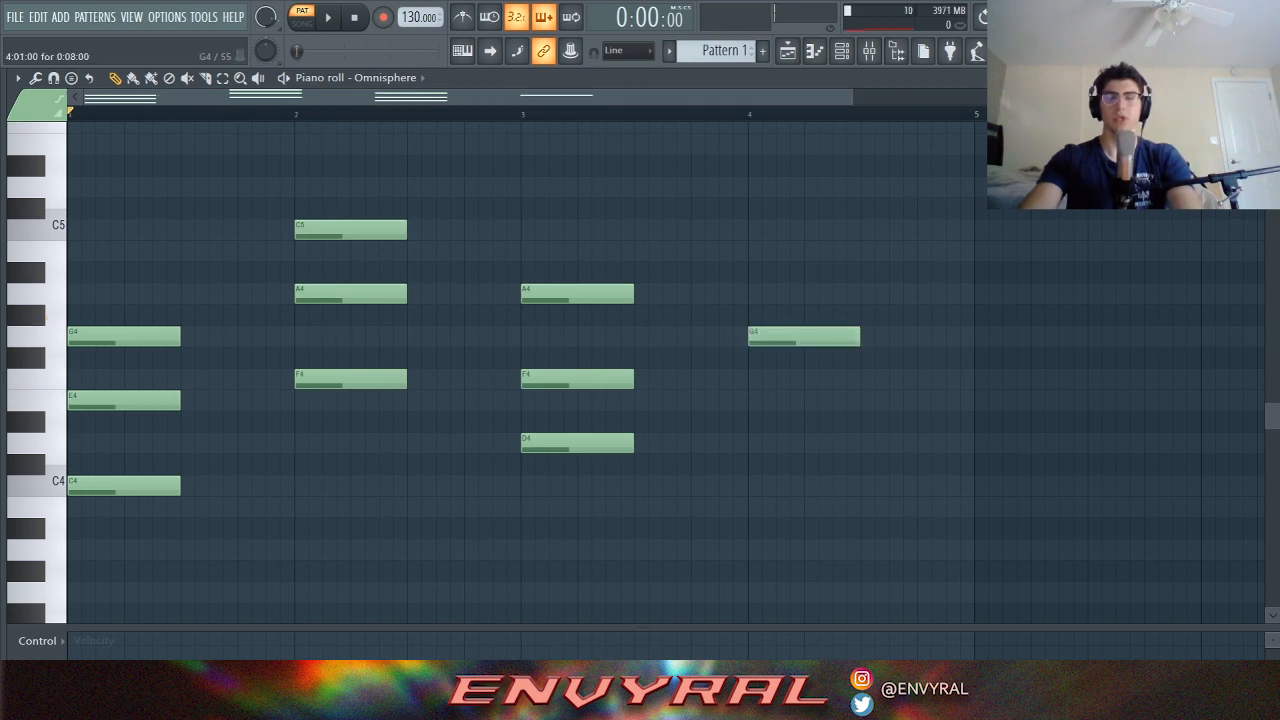
click(752, 251)
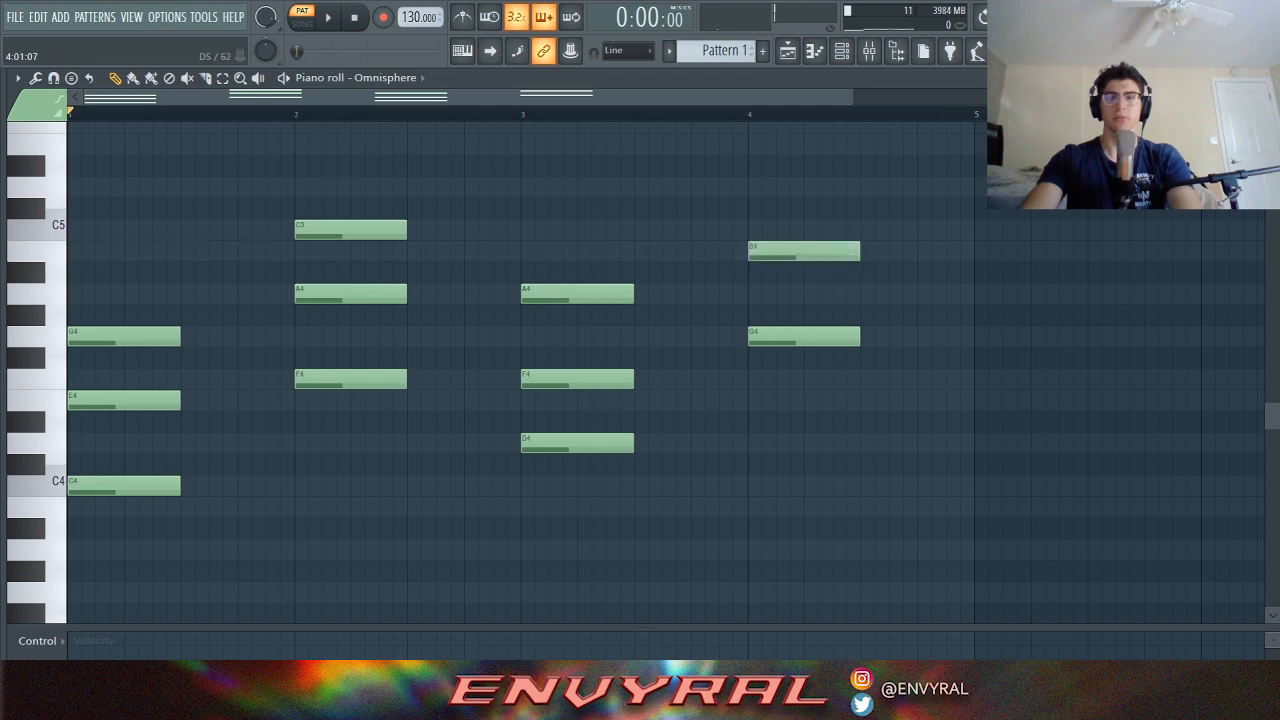
click(752, 187)
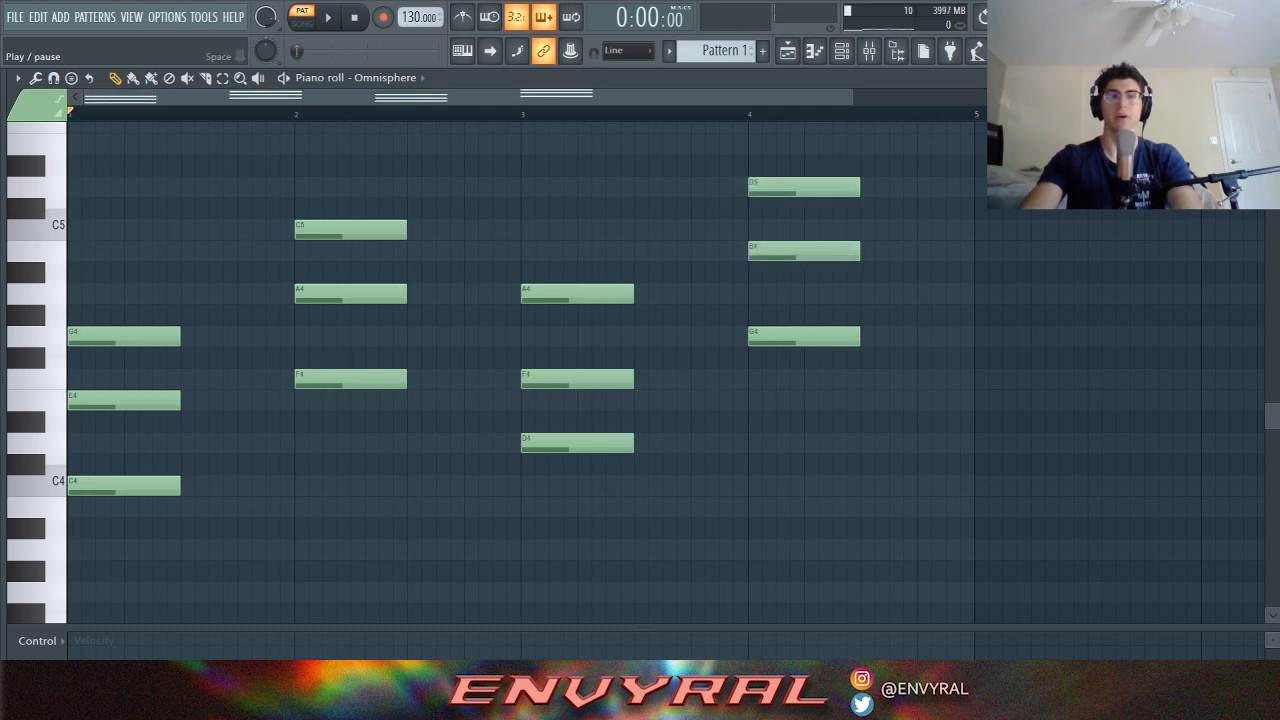
Step: Play back the four-chord progression and lengthen all chord notes to one full bar each
click(328, 17)
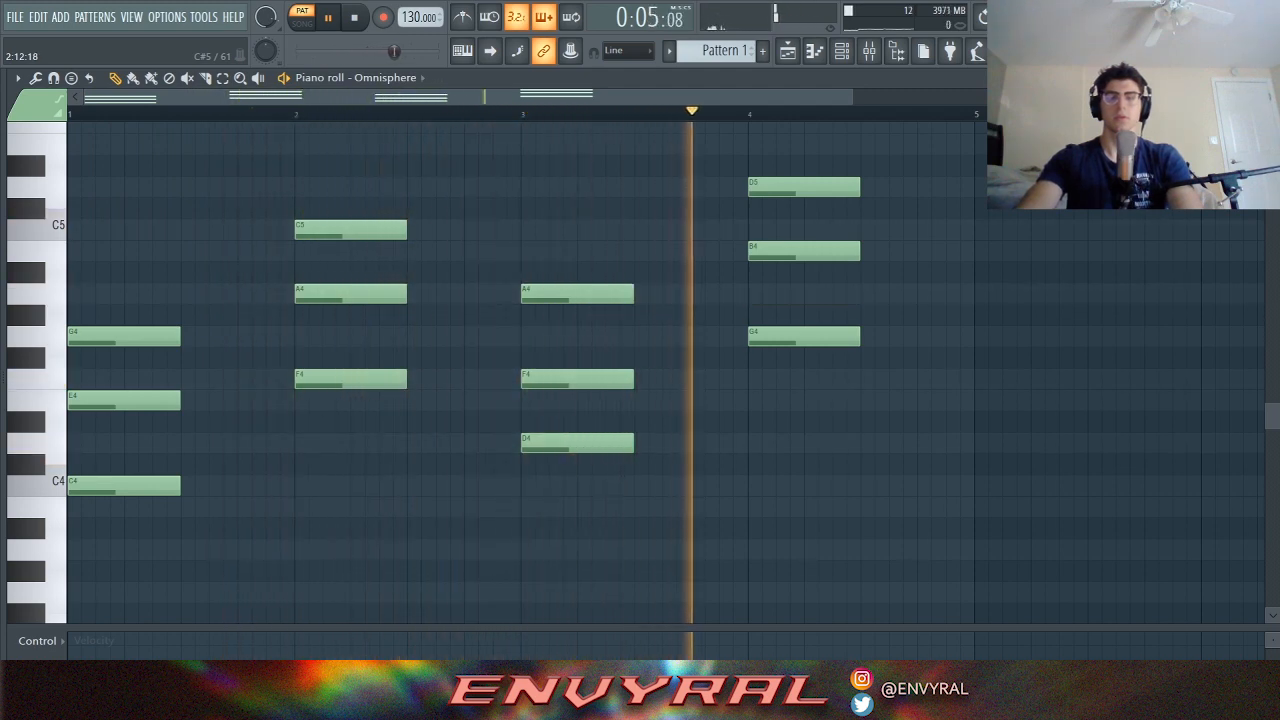
key(space)
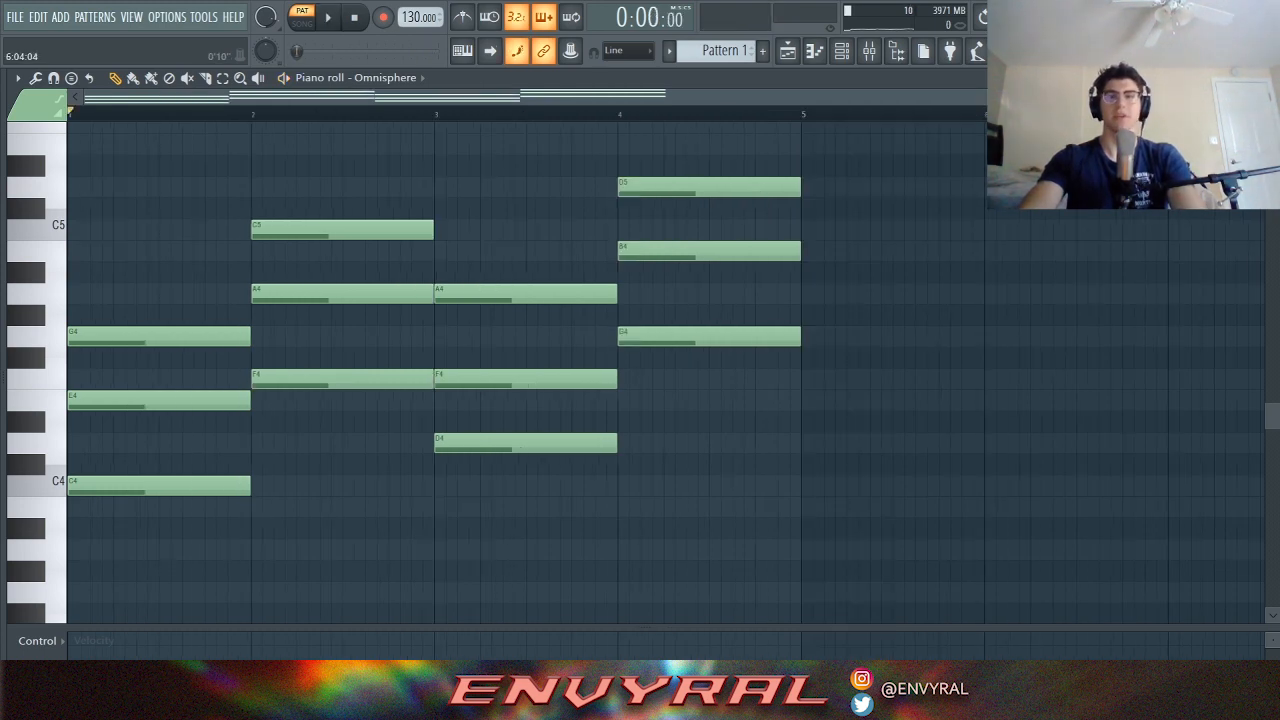
scroll(670, 251, down, 1)
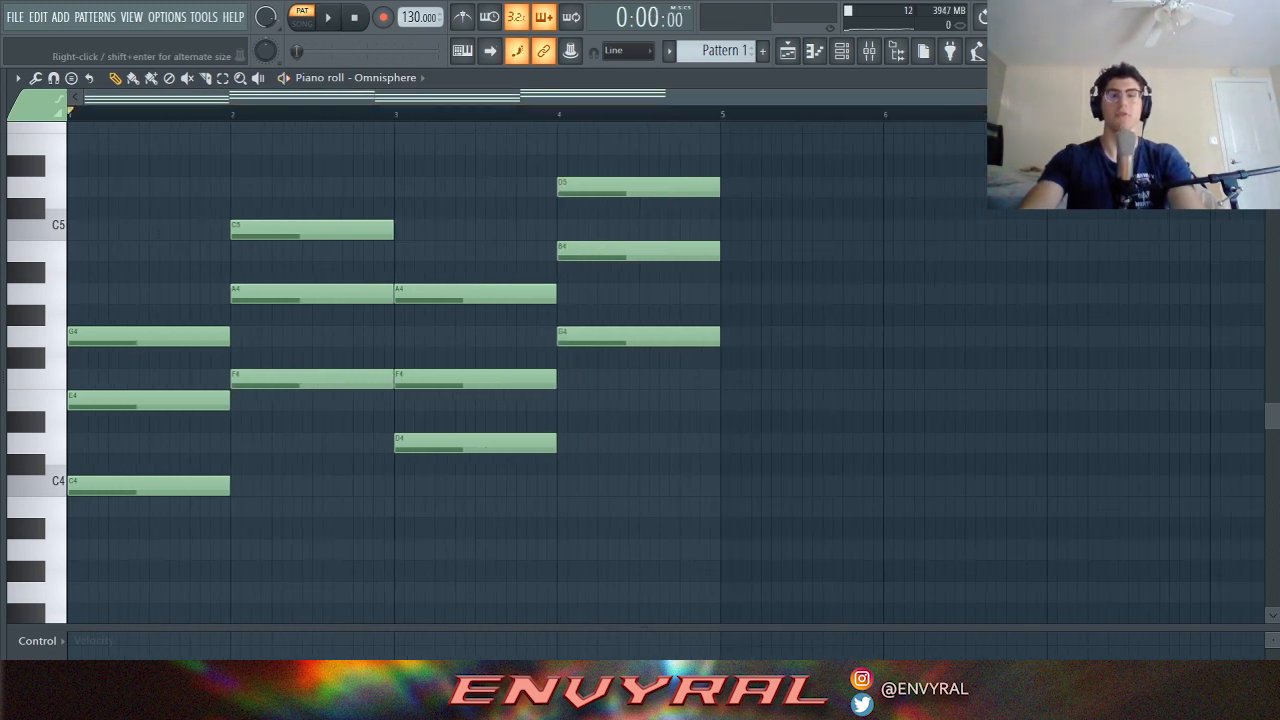
drag(597, 627, 597, 642)
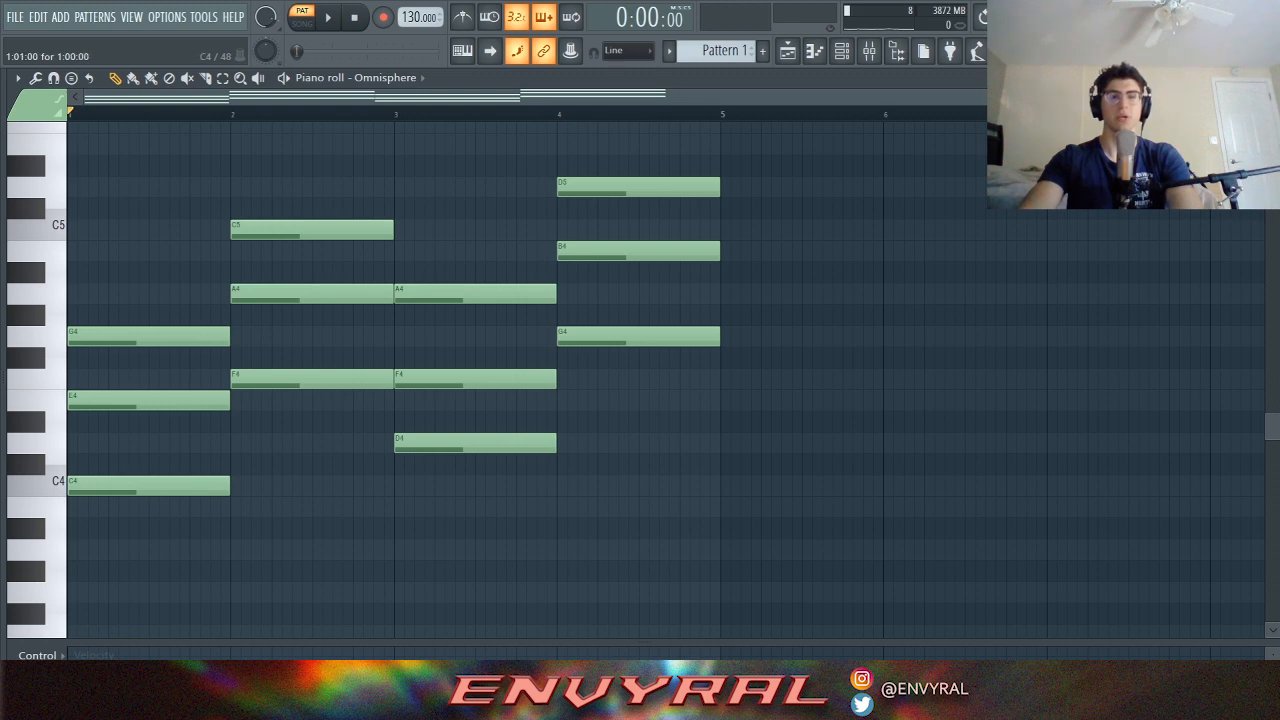
Step: Lower the root note of the first chord by one octave to C3
click(150, 486)
click(291, 378)
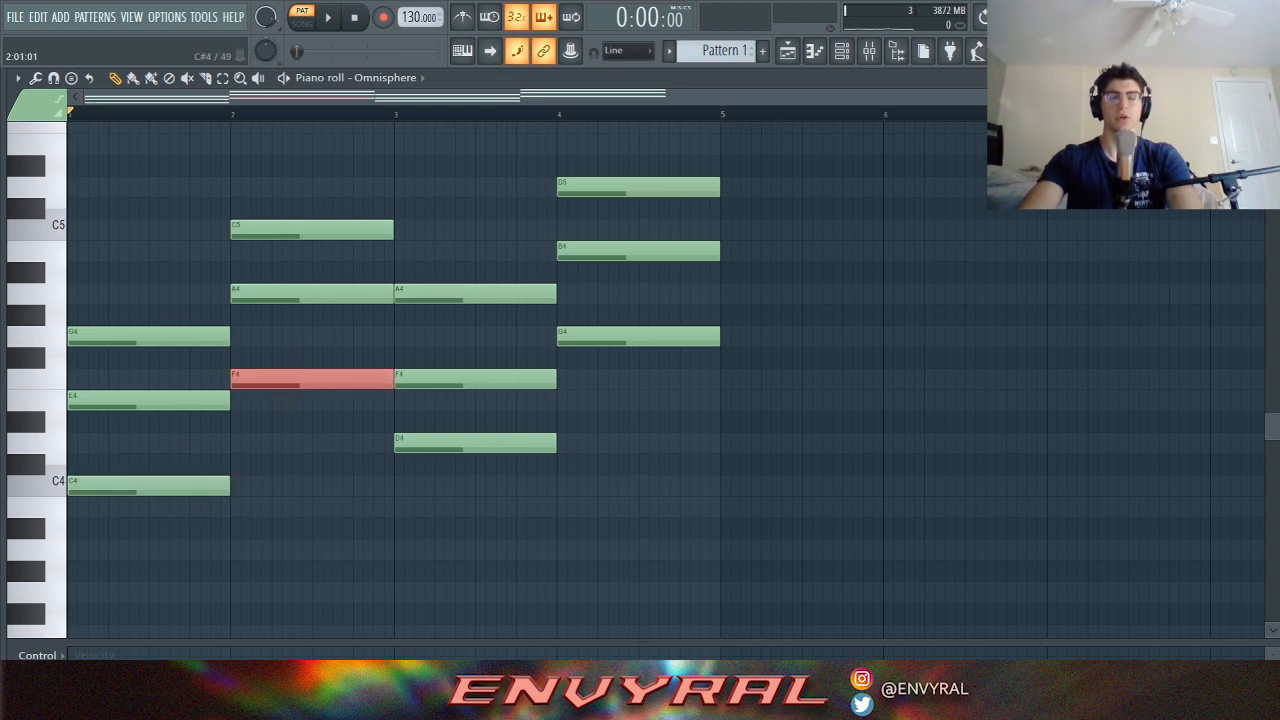
ctrl+click(205, 486)
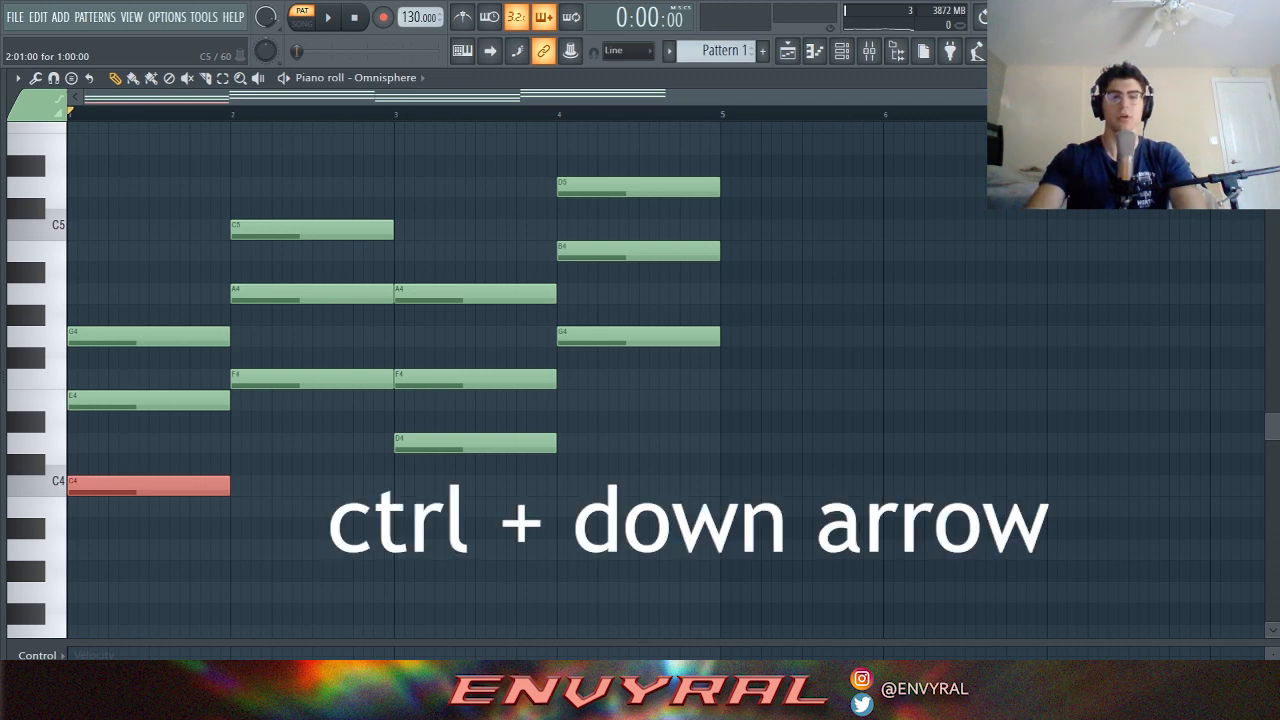
key(ctrl+Down)
scroll(528, 380, down, 4)
scroll(528, 380, up, 1)
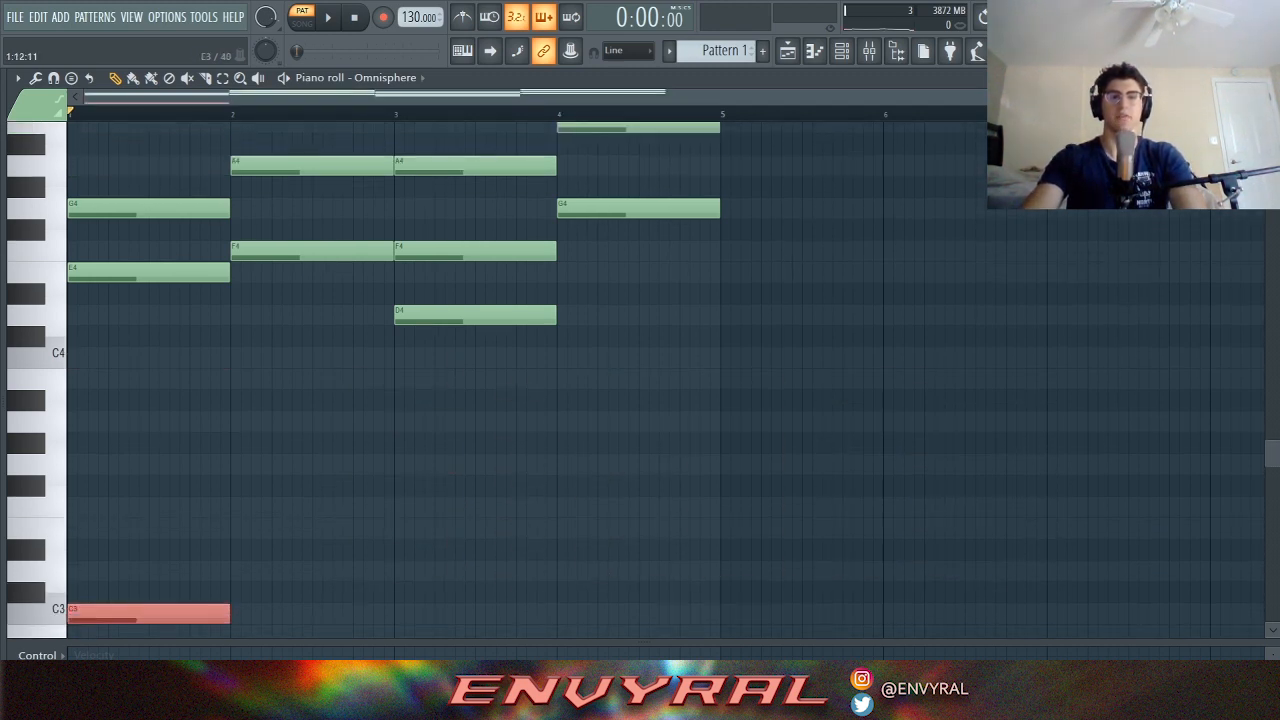
Step: Lower the root notes of the second, third and fourth chords by one octave to F3, D3 and G3, and clear the selection
ctrl+click(316, 251)
key(ctrl+Down)
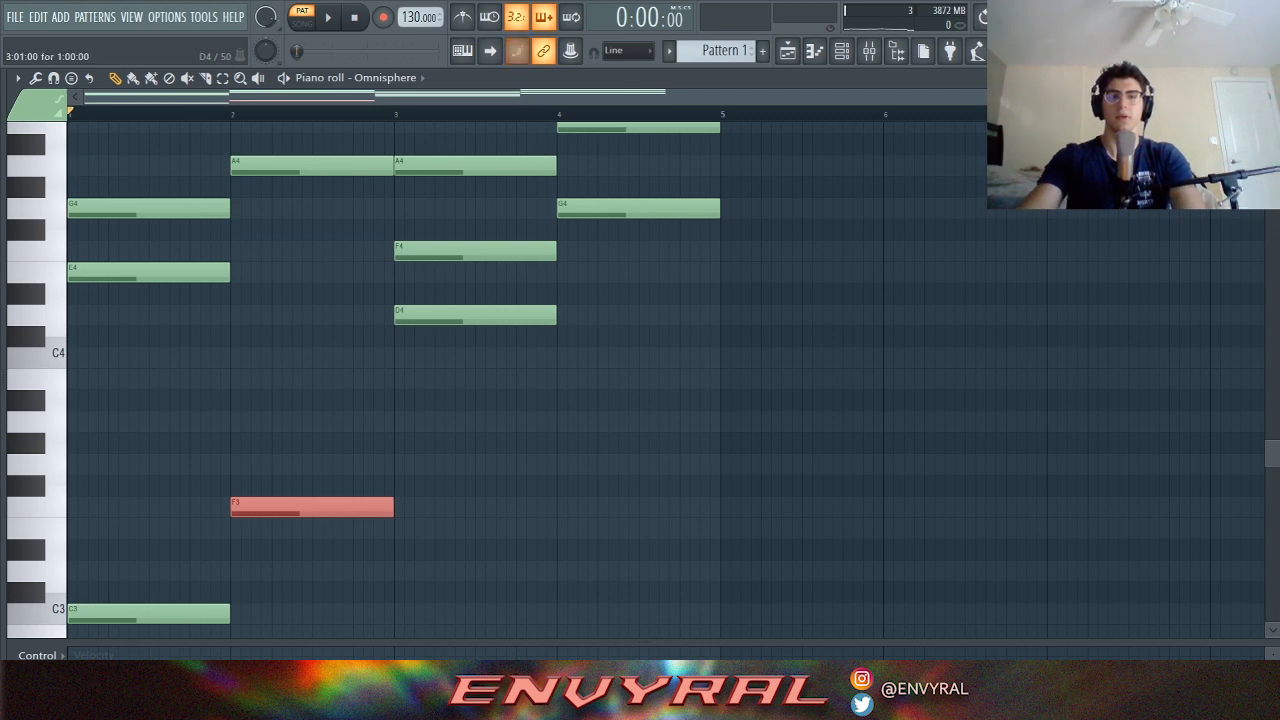
ctrl+click(445, 315)
key(ctrl+Down)
ctrl+click(630, 208)
key(ctrl+Down)
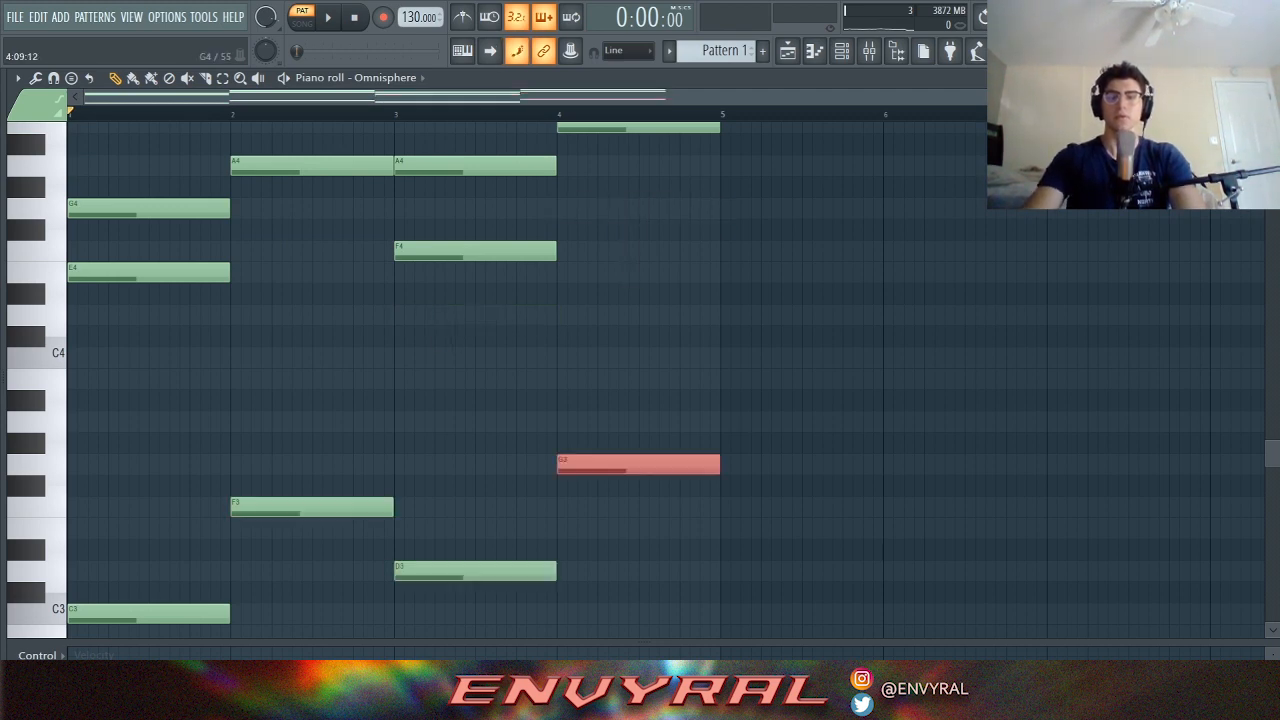
ctrl+click(1097, 380)
Step: Play back the progression to hear the chords with their lowered root notes
scroll(1097, 380, up, 2)
scroll(700, 270, down, 2)
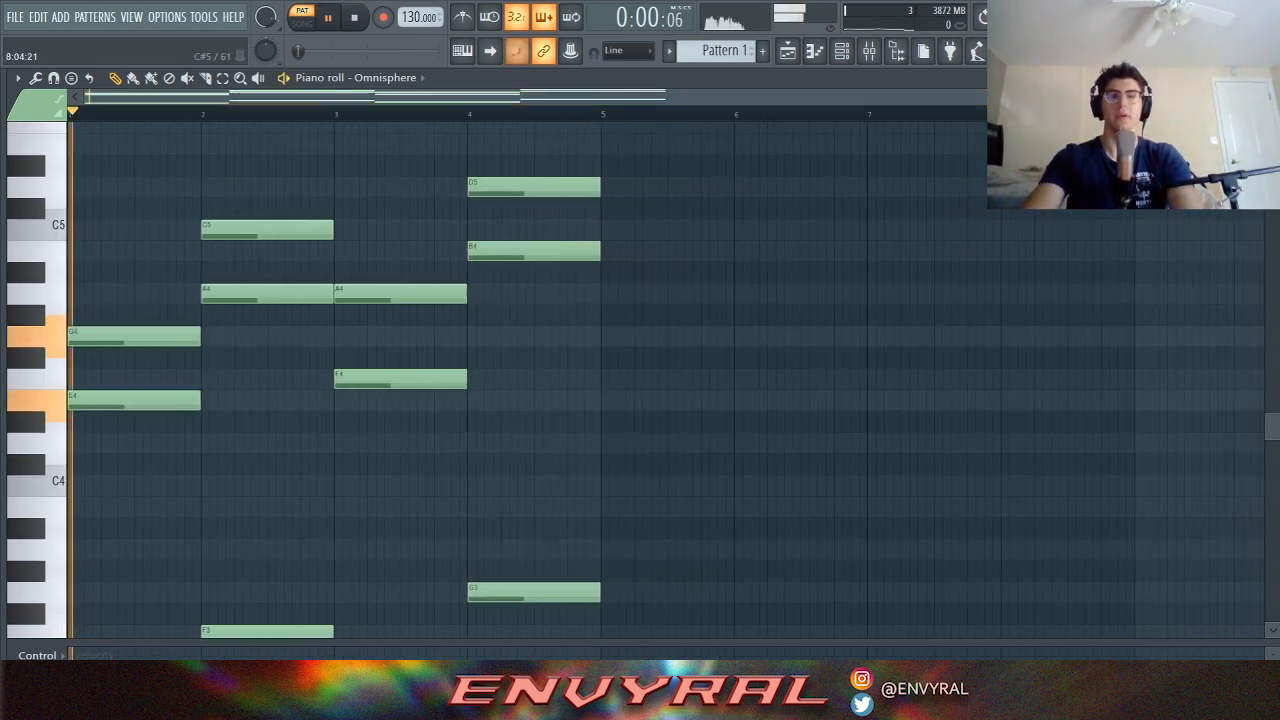
key(space)
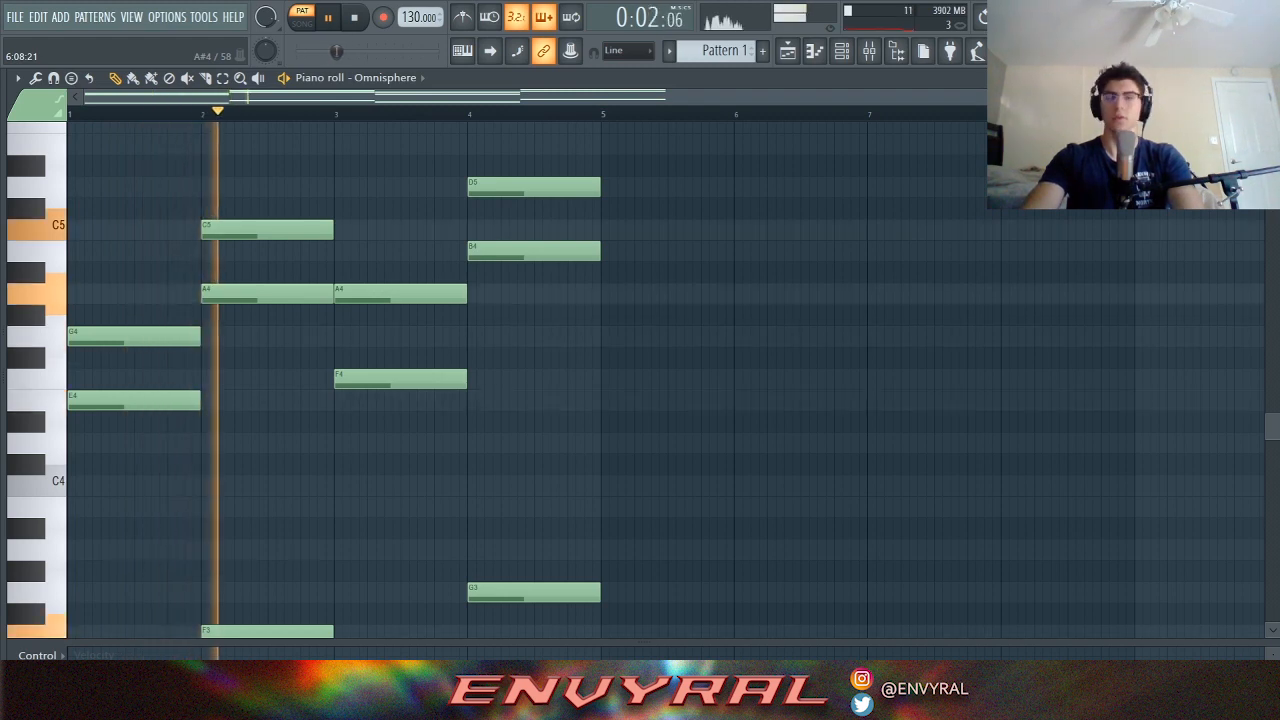
scroll(700, 272, down, 1)
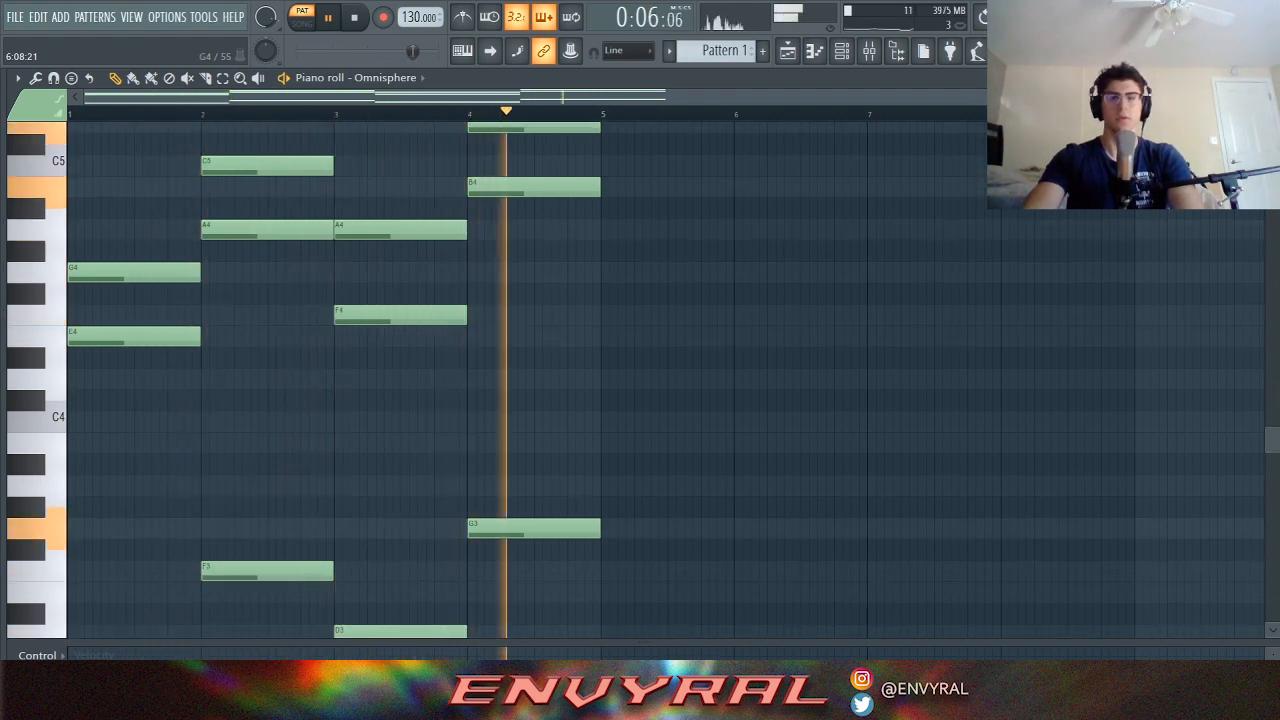
key(space)
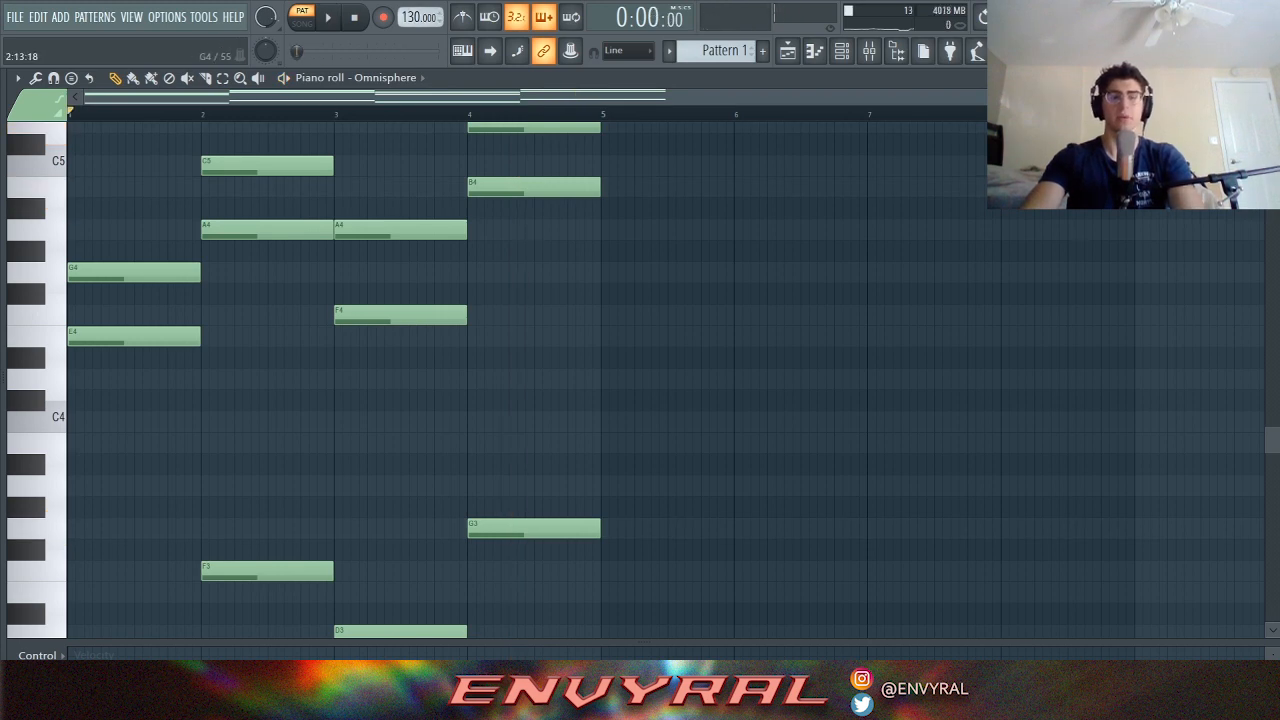
Step: Lower the fifth of each of the four chords by one octave to G3, C4, A3 and D4, and clear the selection
scroll(640, 380, up, 1)
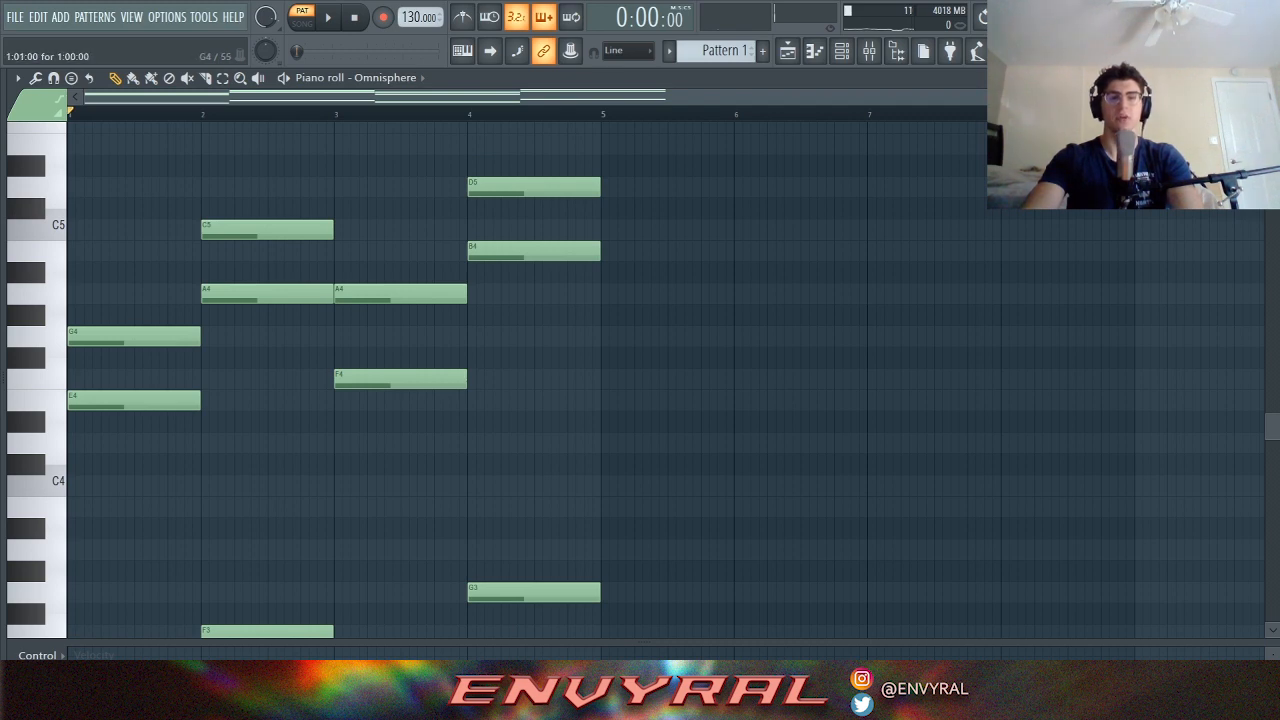
key(ctrl+e)
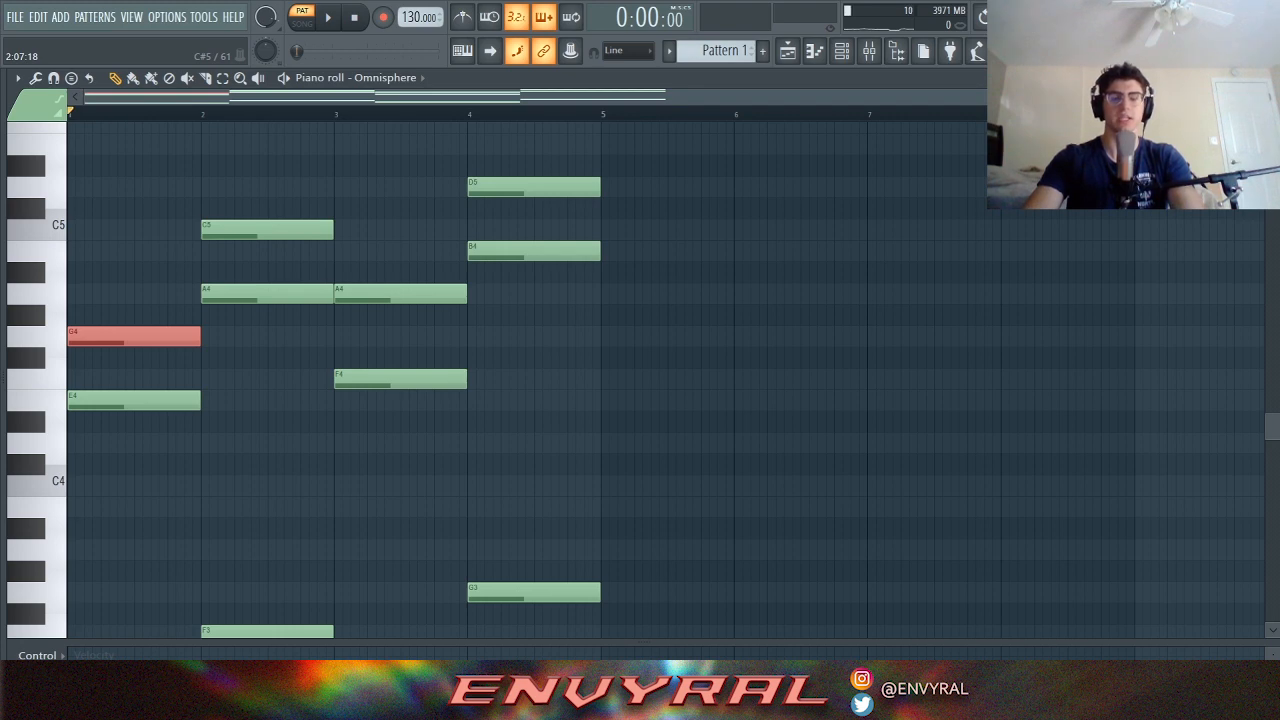
key(ctrl+Down)
ctrl+click(285, 230)
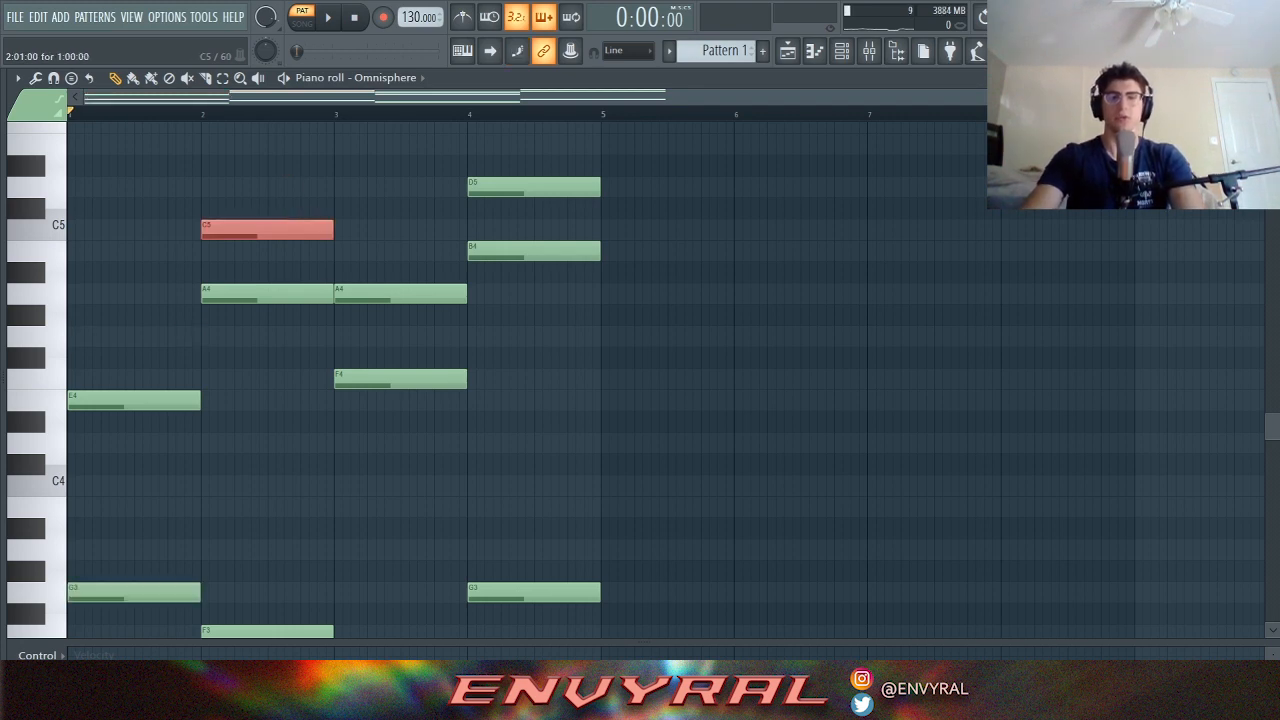
key(ctrl+Down)
ctrl+click(400, 293)
key(ctrl+Down)
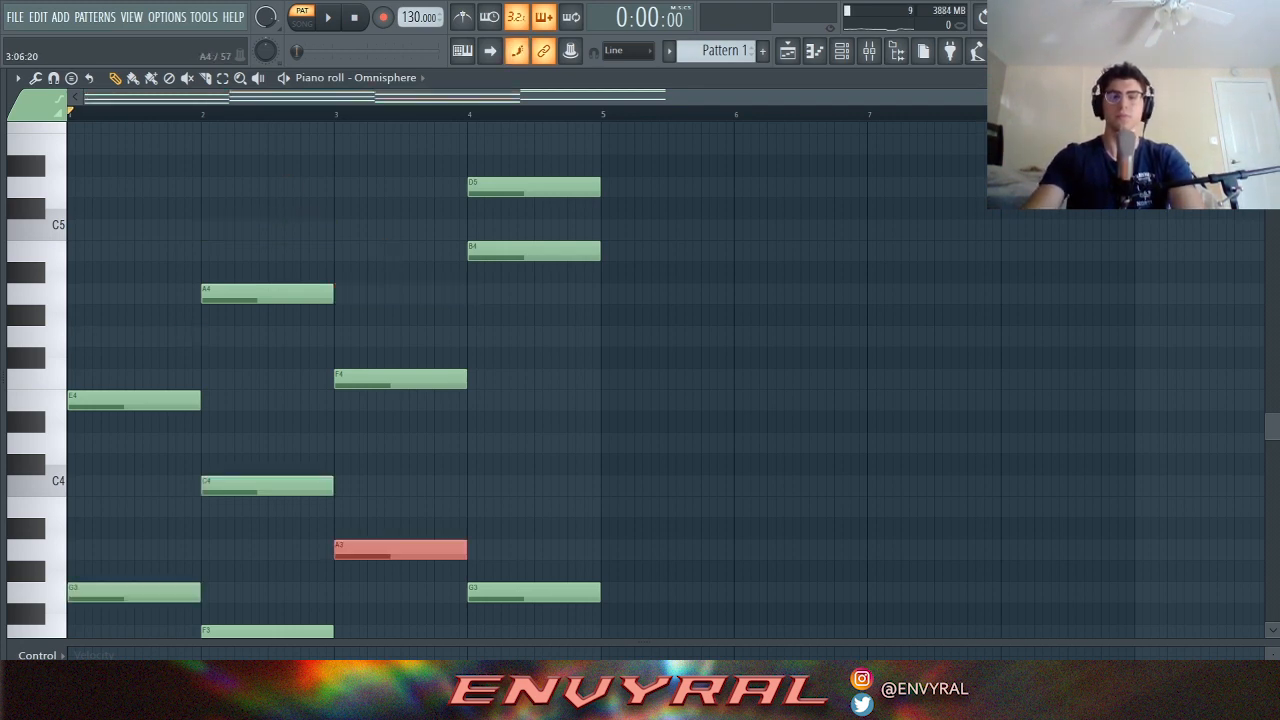
ctrl+click(496, 187)
key(ctrl+Down)
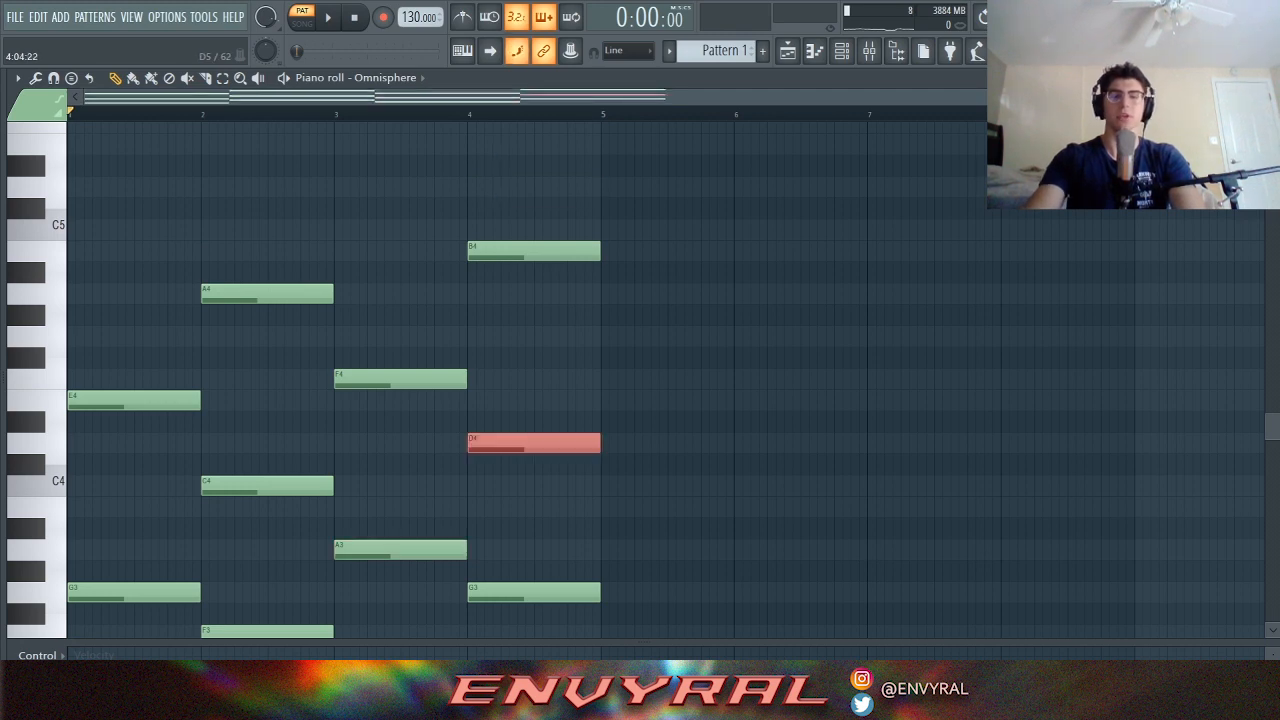
key(ctrl+d)
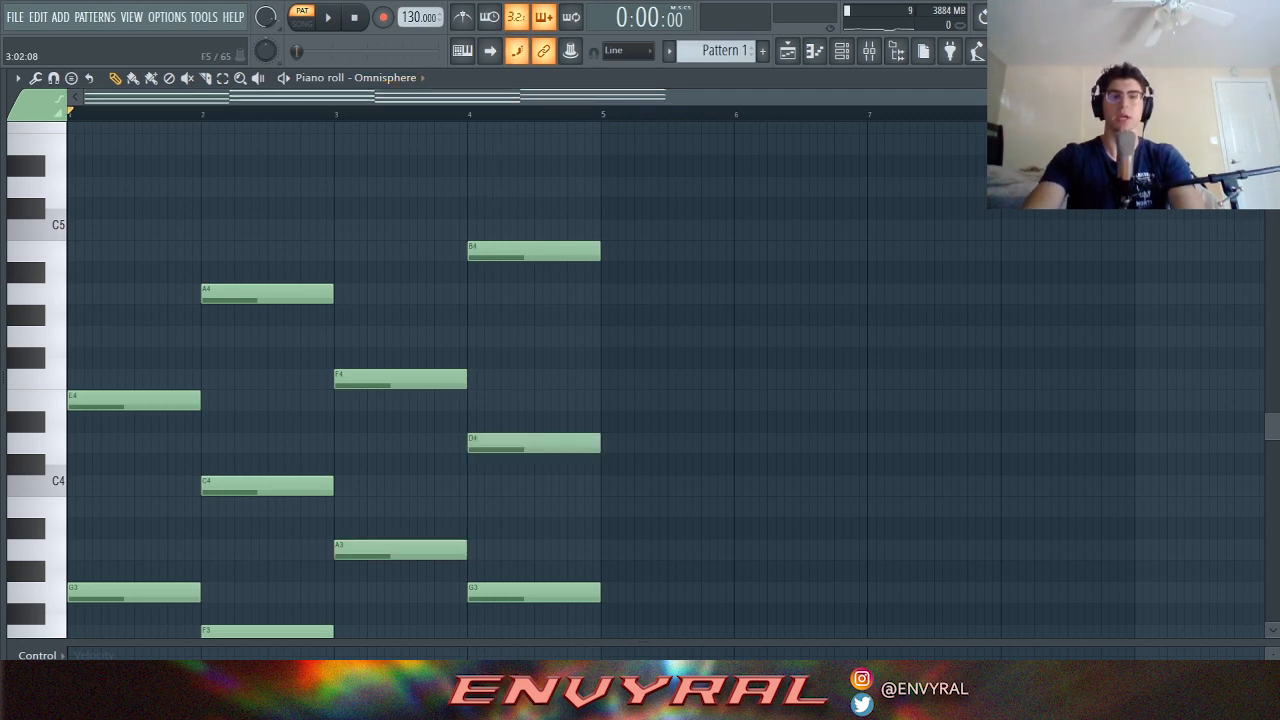
Step: Play back the progression to hear the chords with their lowered fifths
scroll(640, 380, down, 2)
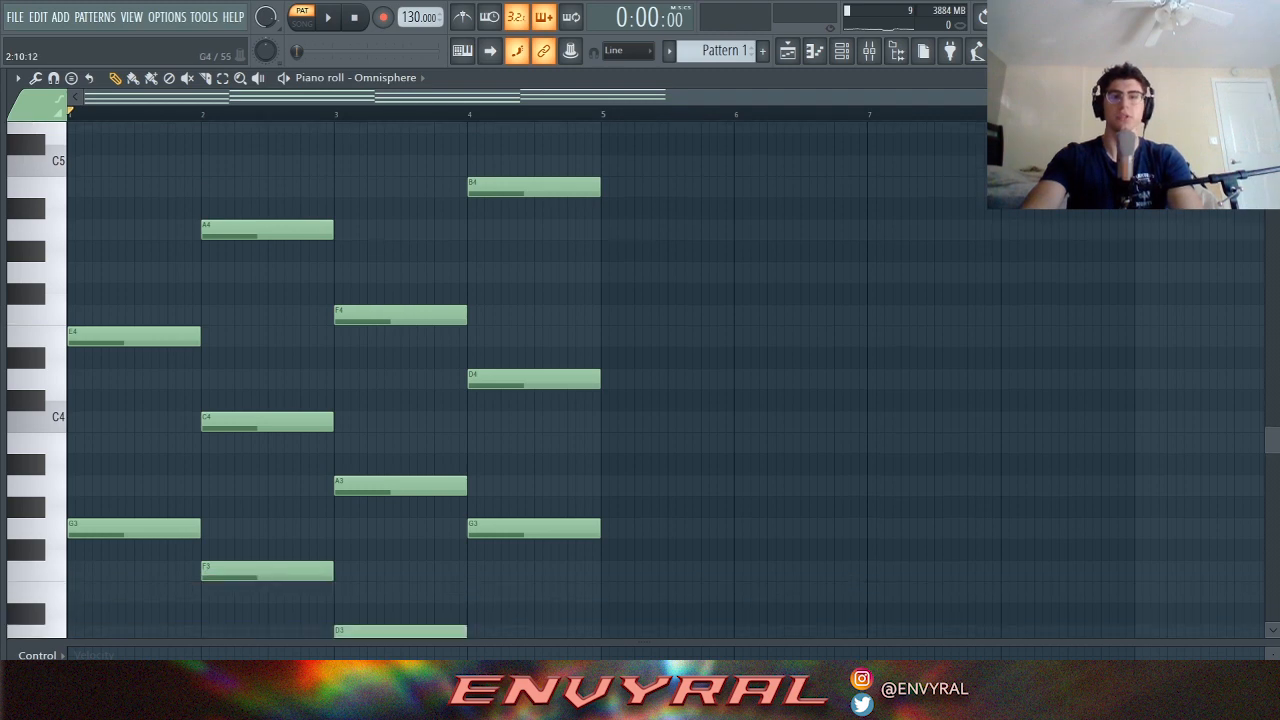
key(space)
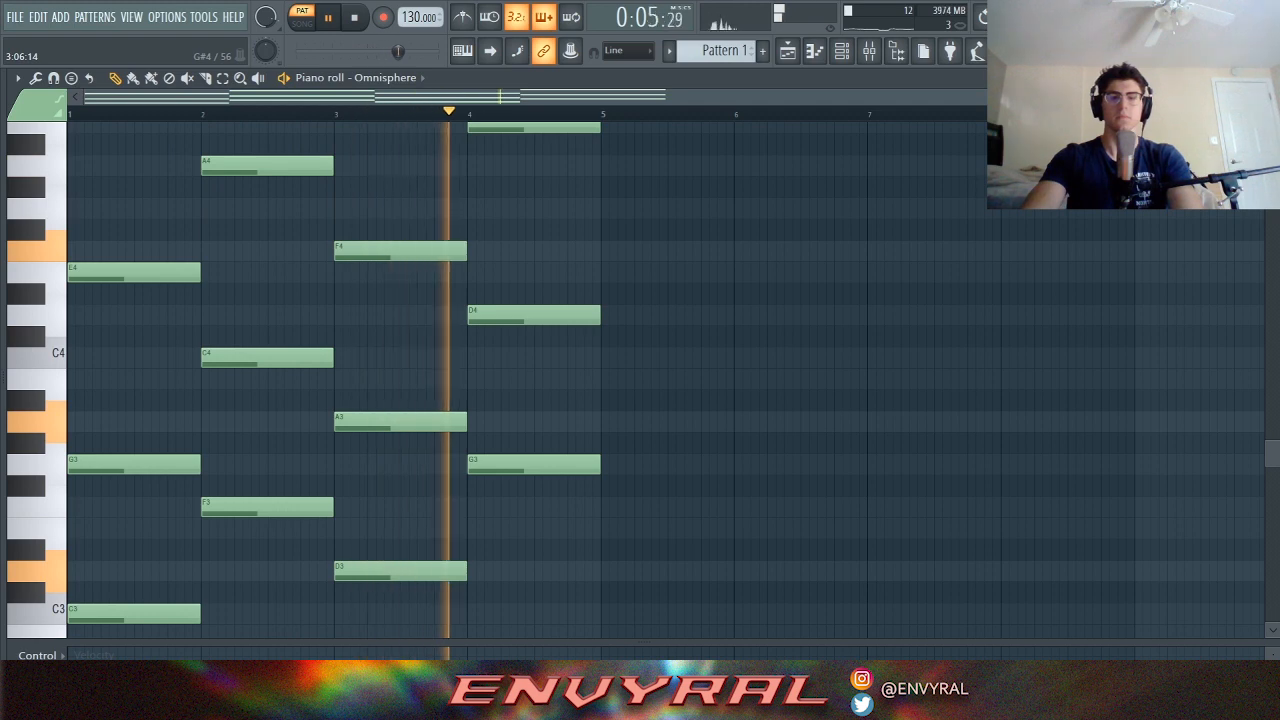
key(space)
Step: Raise all notes of the progression by one octave, clear the selection and play back the result
key(ctrl+a)
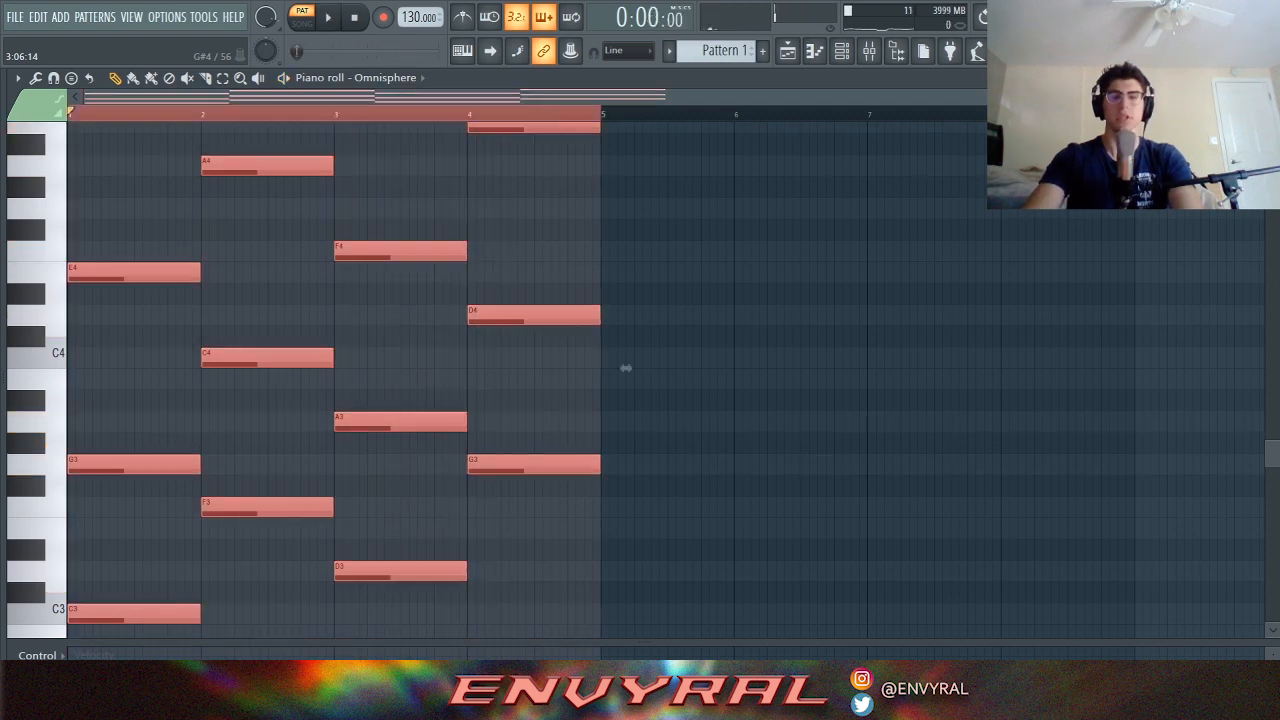
key(ctrl+Up)
key(space)
scroll(626, 368, up, 3)
key(ctrl+d)
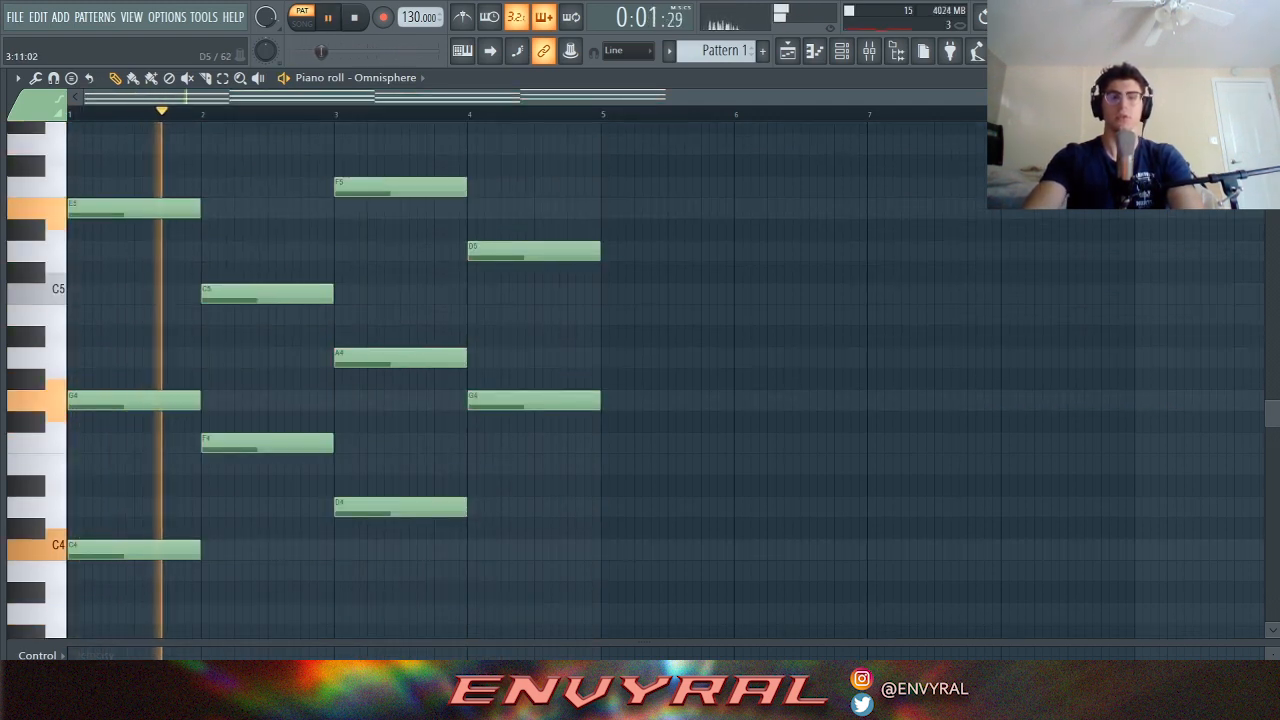
scroll(626, 380, up, 1)
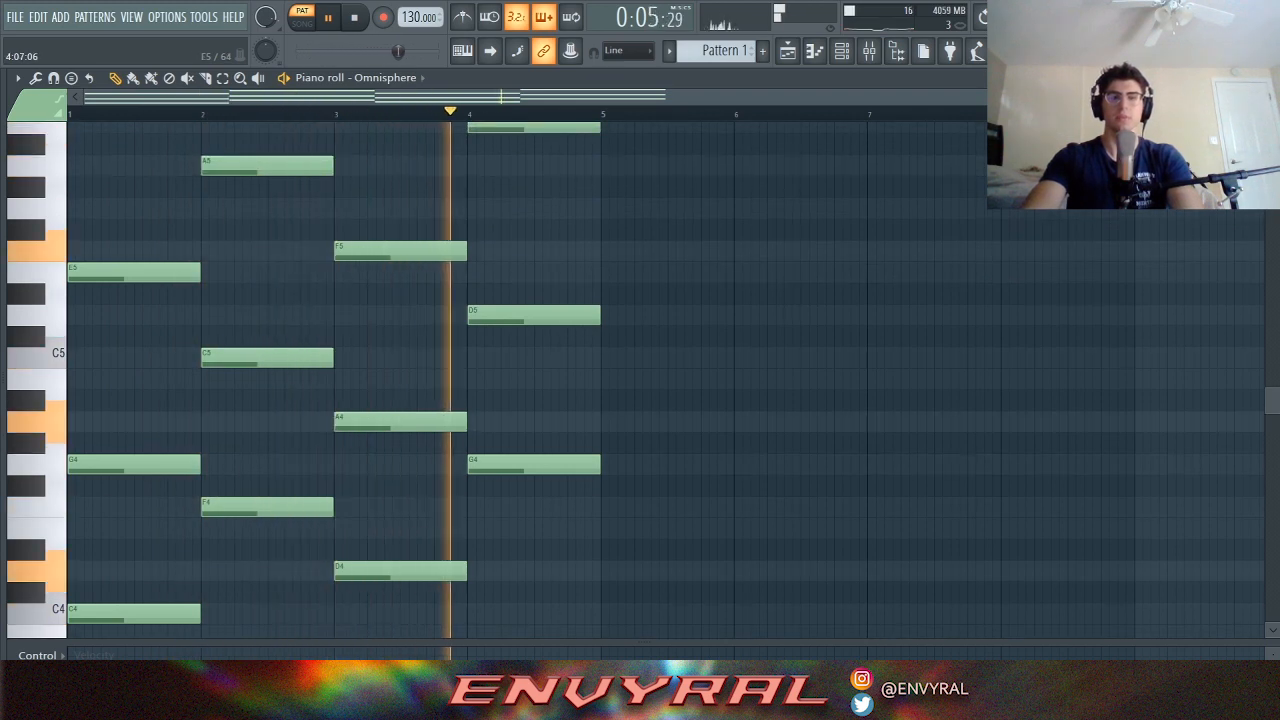
scroll(626, 380, up, 1)
key(space)
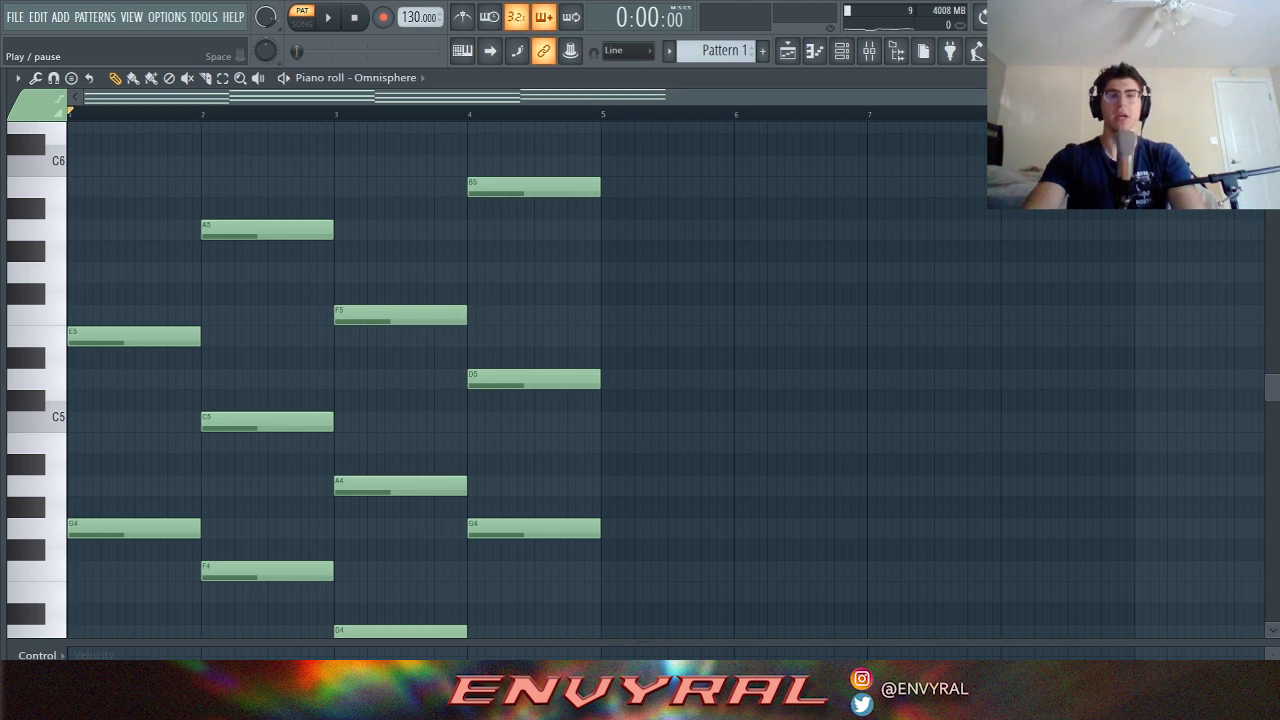
Step: Duplicate the root notes of all four chords one octave lower as C3, F3, D3 and G3
scroll(277, 124, down, 1)
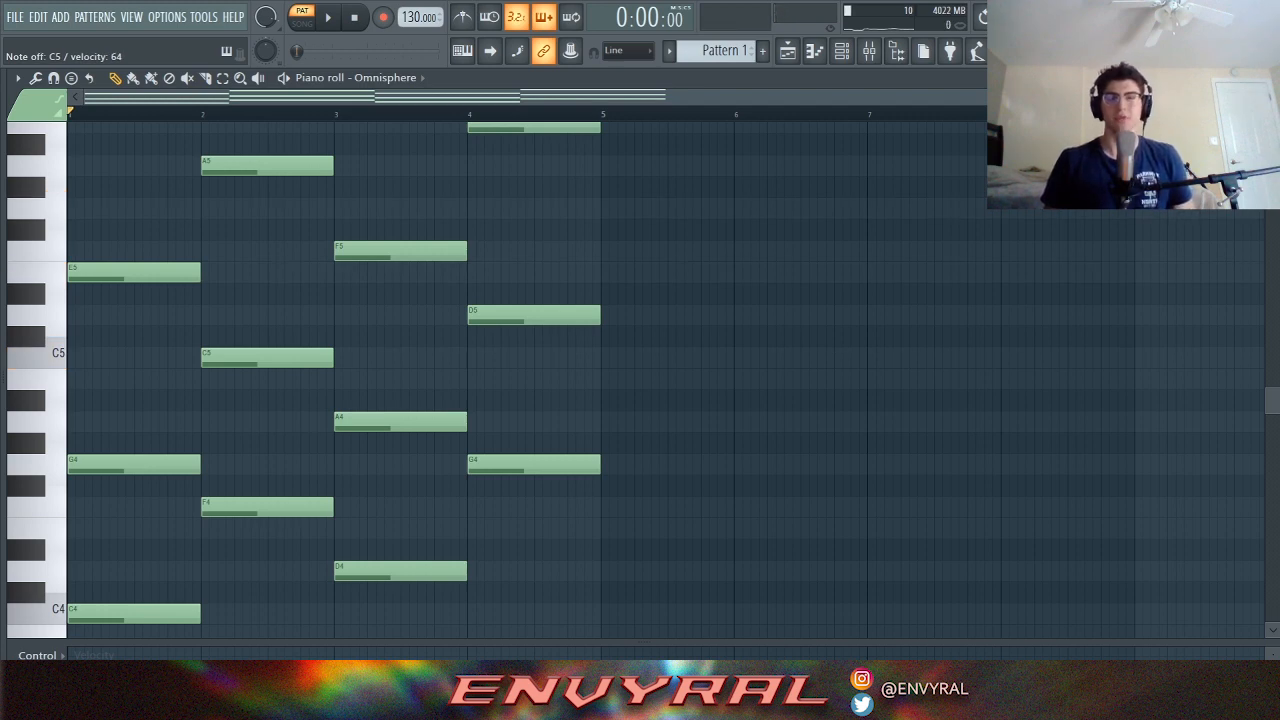
scroll(240, 438, down, 4)
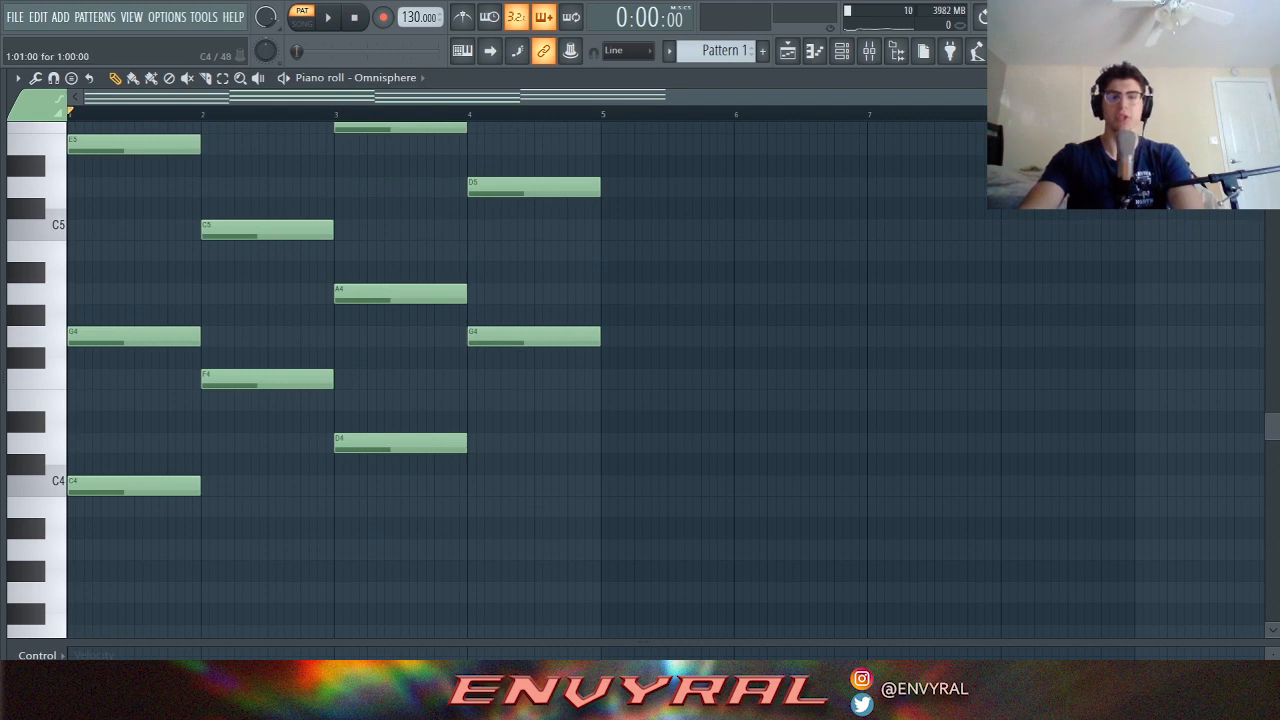
drag(574, 306, 220, 604)
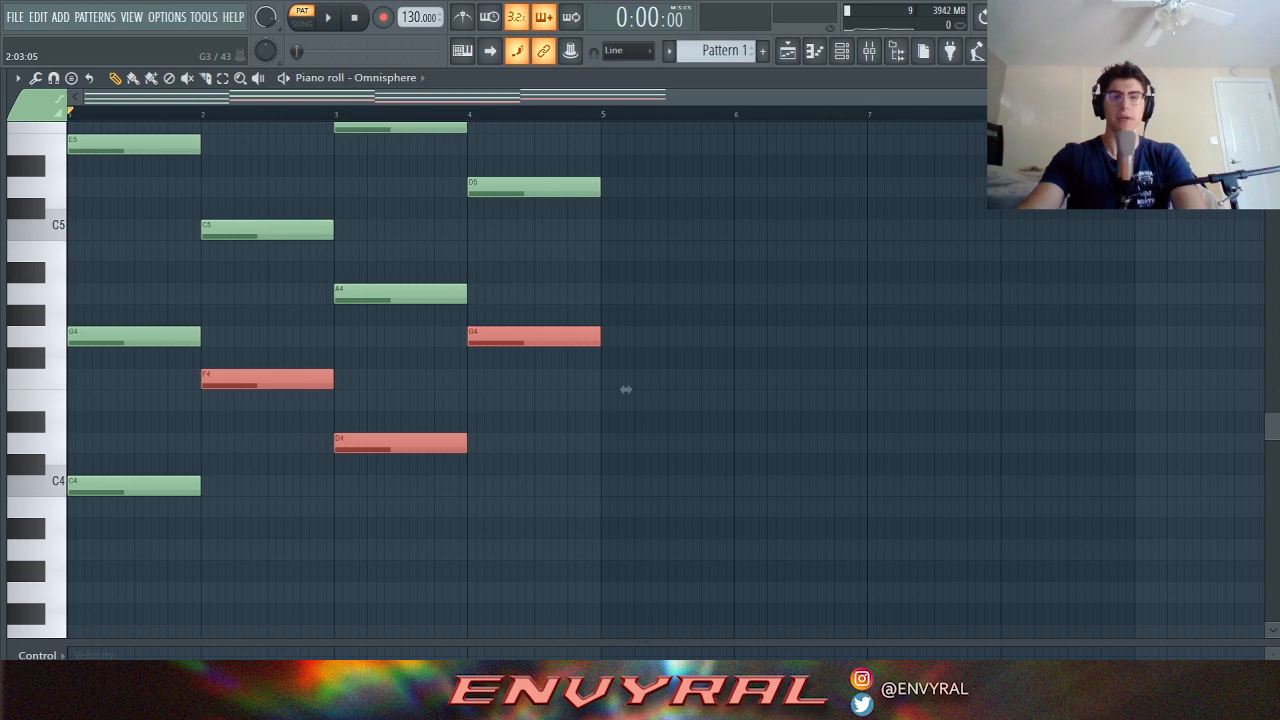
key(ctrl+v)
drag(492, 389, 609, 389)
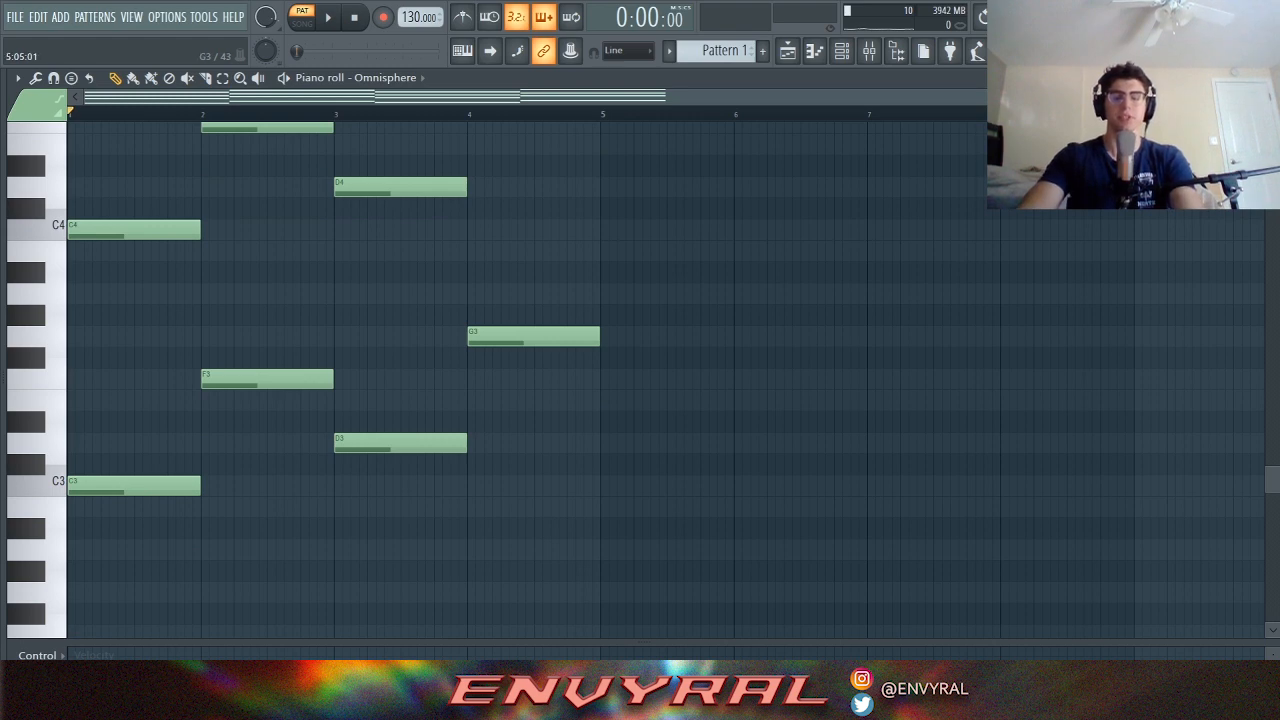
Step: Reduce the velocity of the bass notes C3, F3, D3 and G3 by about half and clear the selection
drag(650, 306, 66, 538)
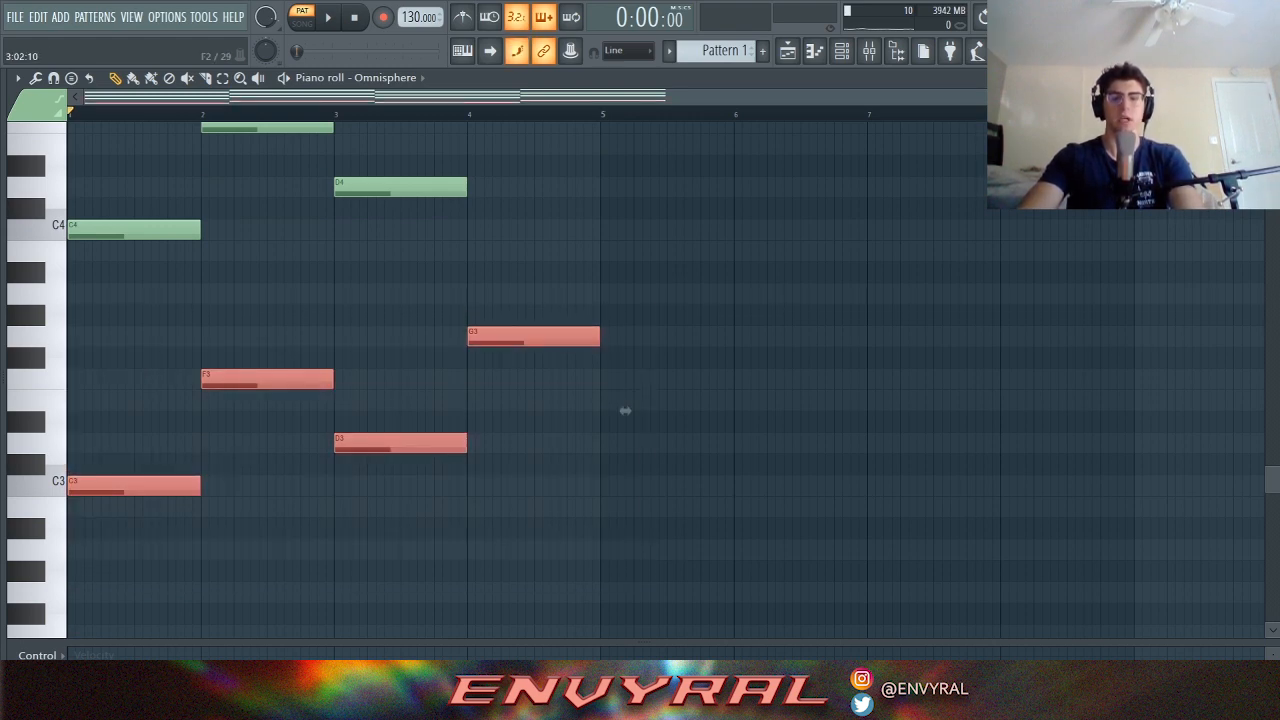
click(37, 656)
scroll(329, 595, down, 4)
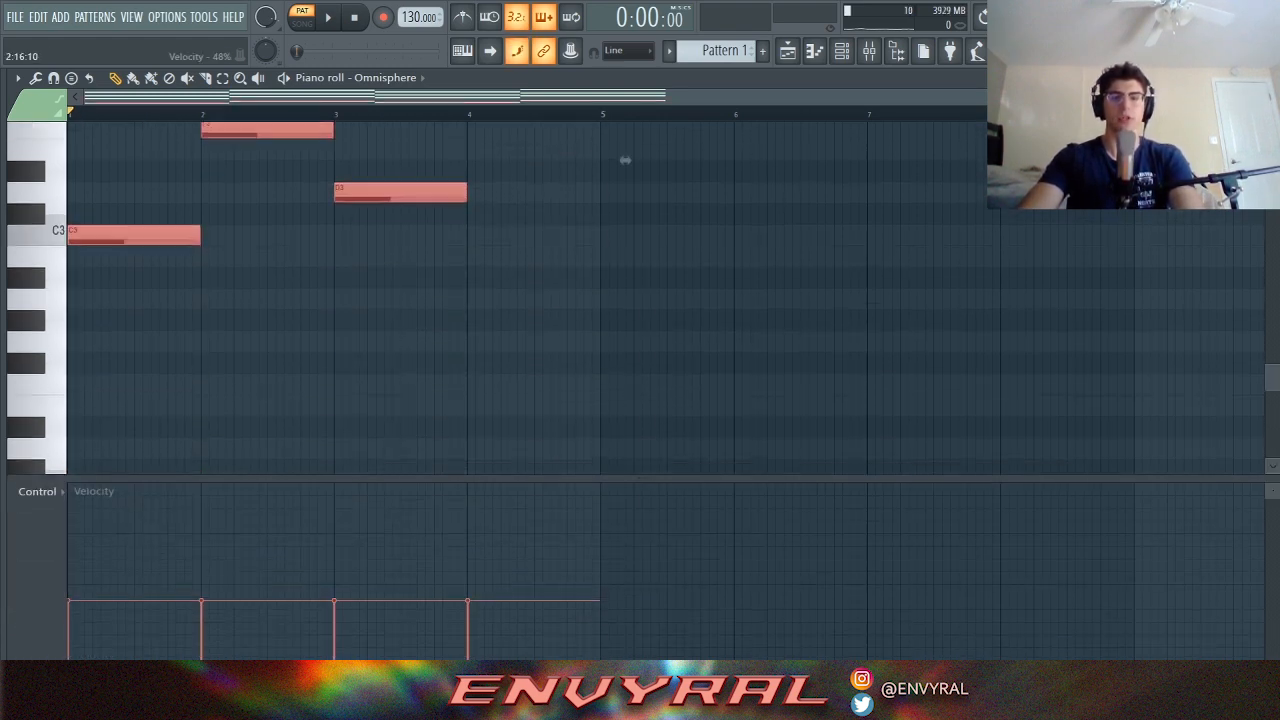
scroll(321, 379, down, 7)
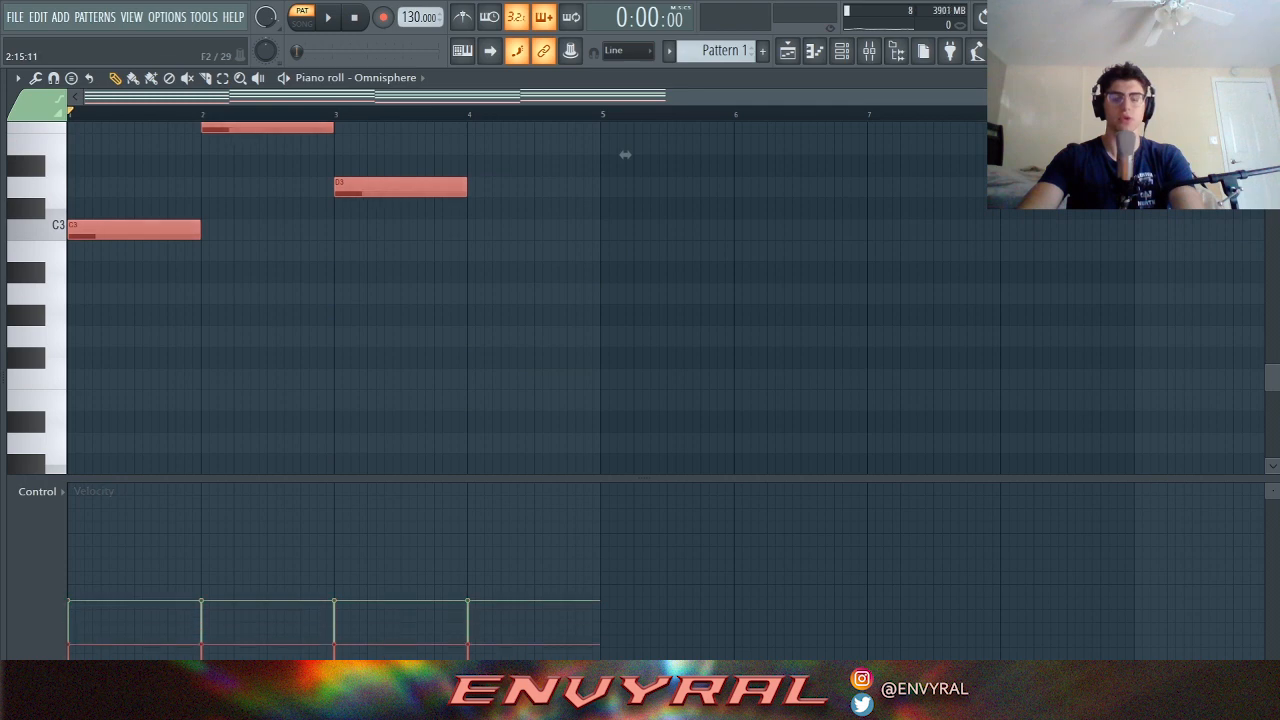
ctrl+click(321, 379)
right_click(315, 478)
Step: Play back the progression to hear the spread chords with the softer bass notes
key(space)
scroll(308, 348, up, 7)
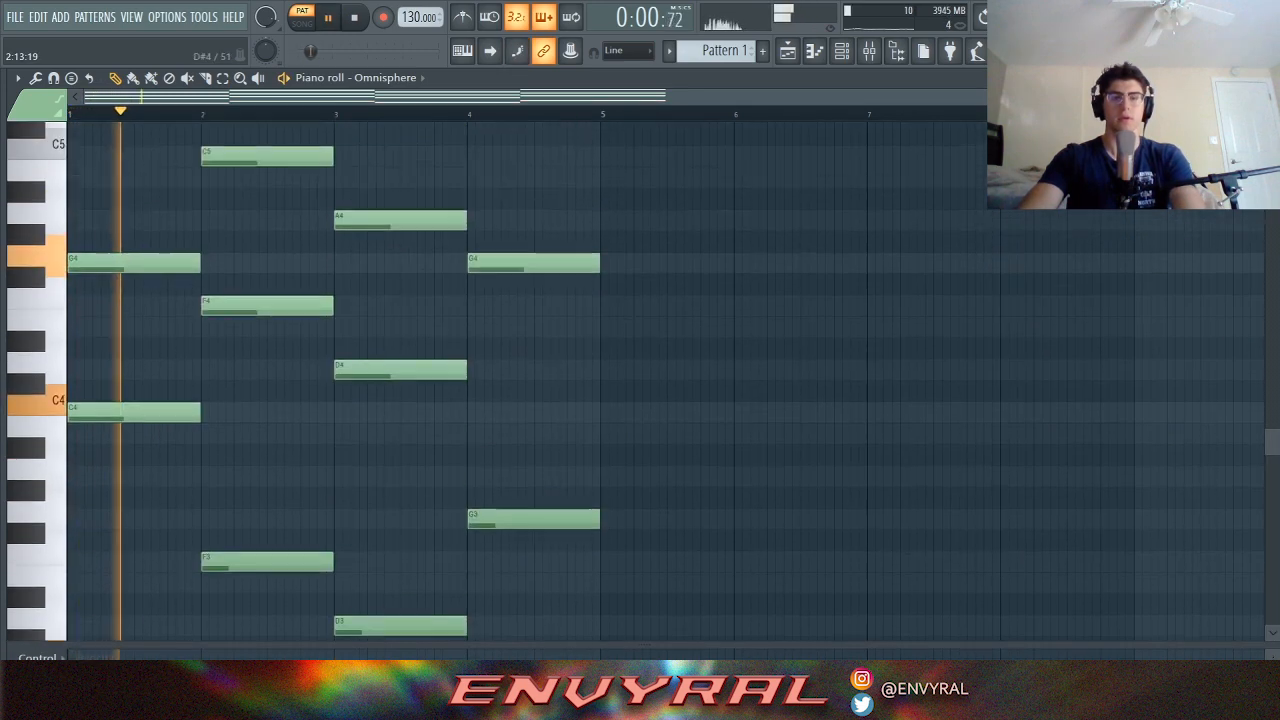
scroll(400, 380, up, 3)
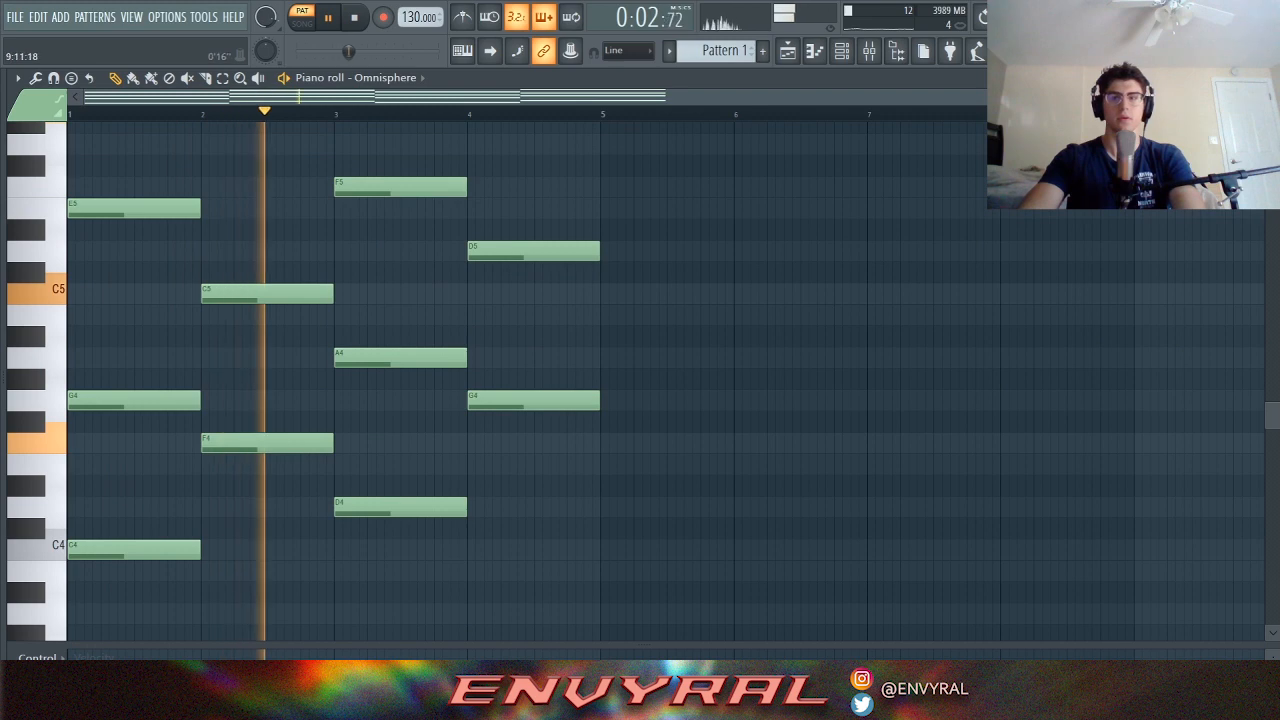
Step: Play the playlist arrangement with Pattern 2 followed by Pattern 1 to compare both versions, and stop playback
drag(1248, 97, 1256, 97)
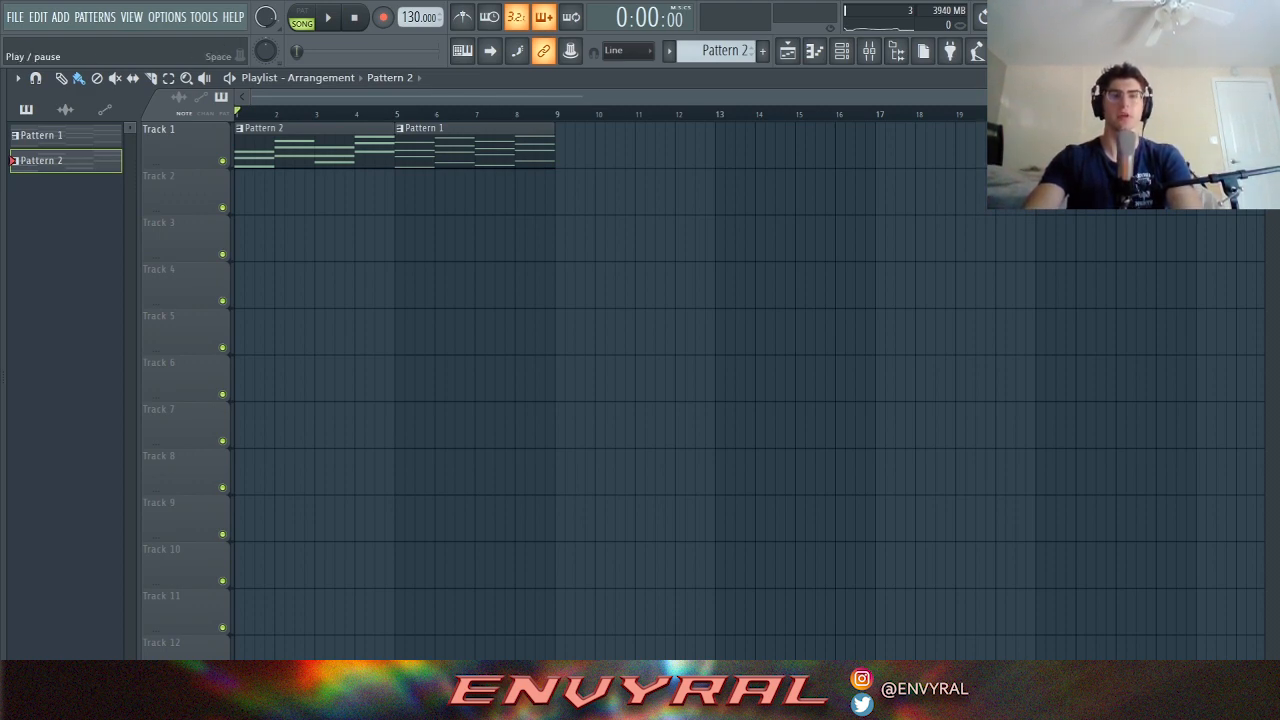
click(328, 17)
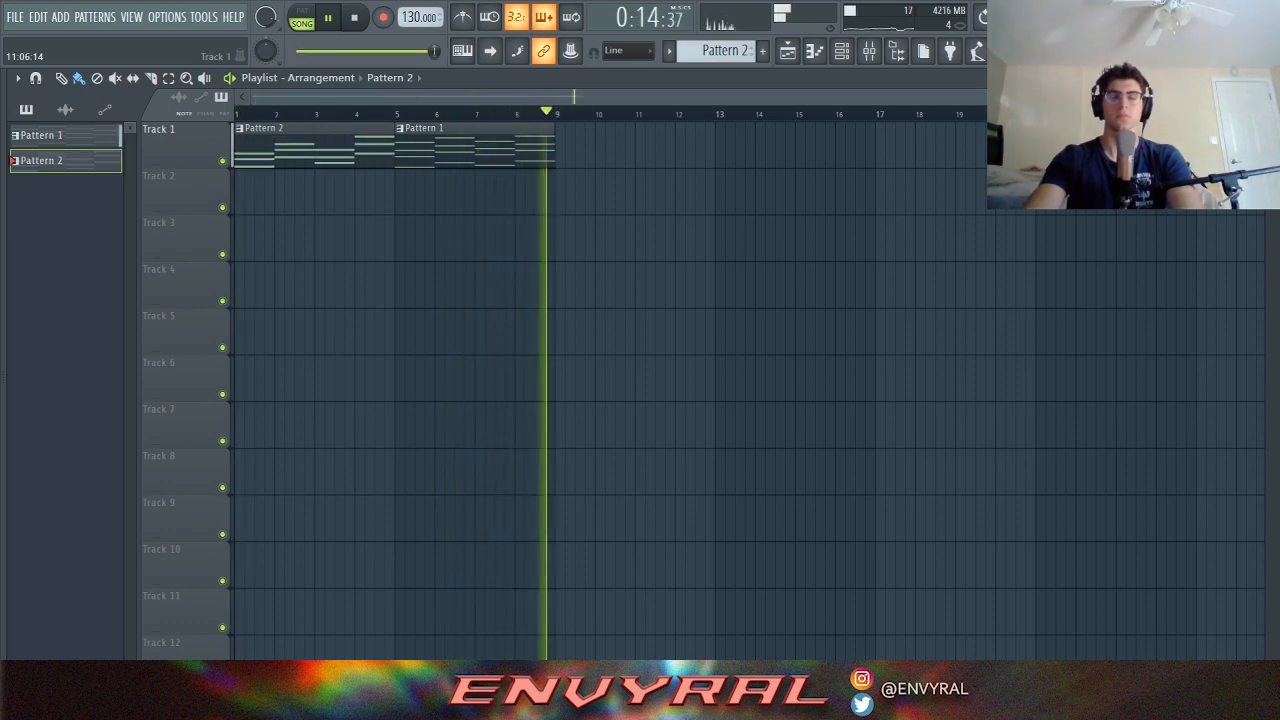
key(space)
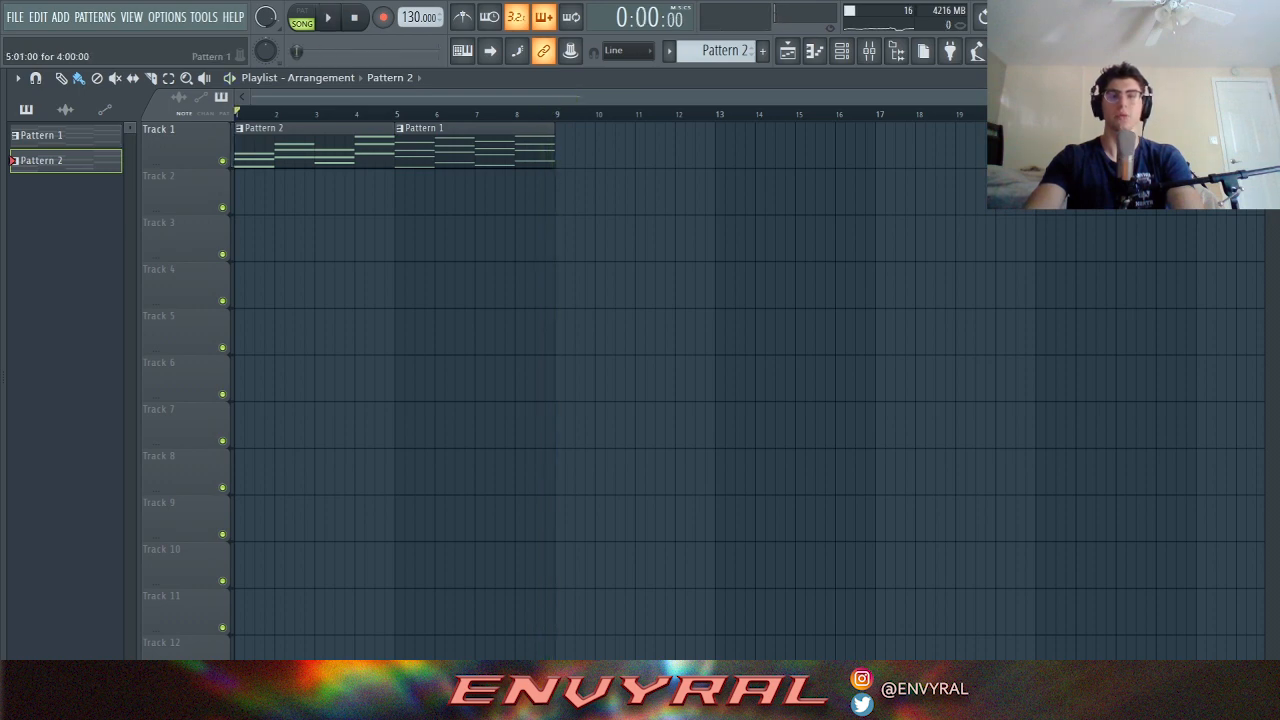